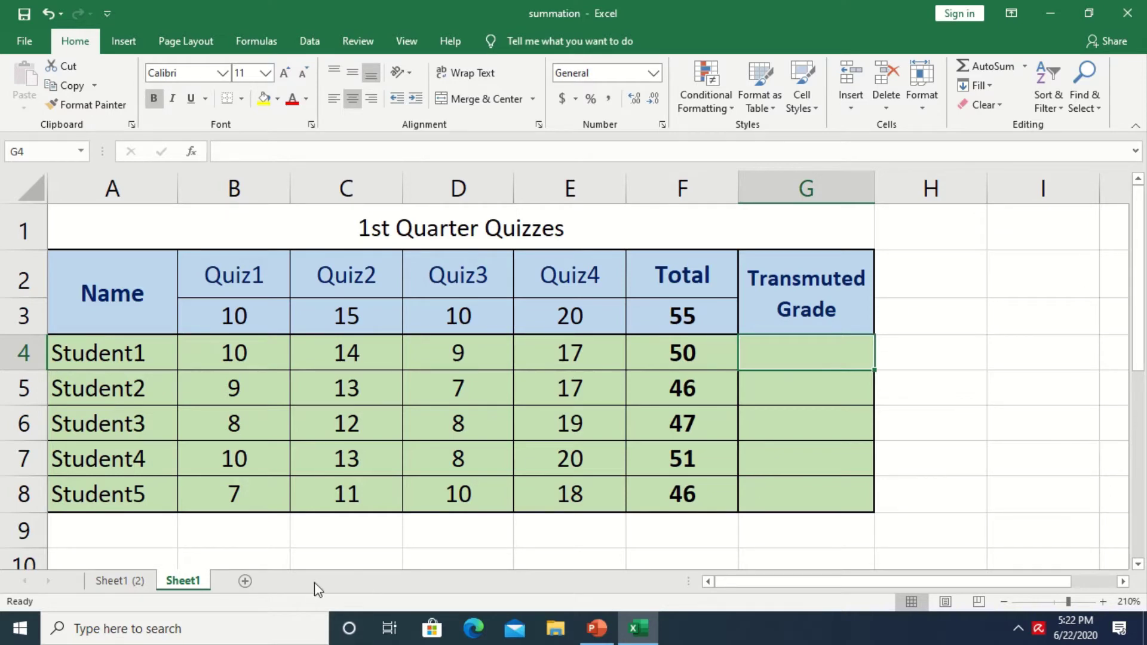
click(136, 582)
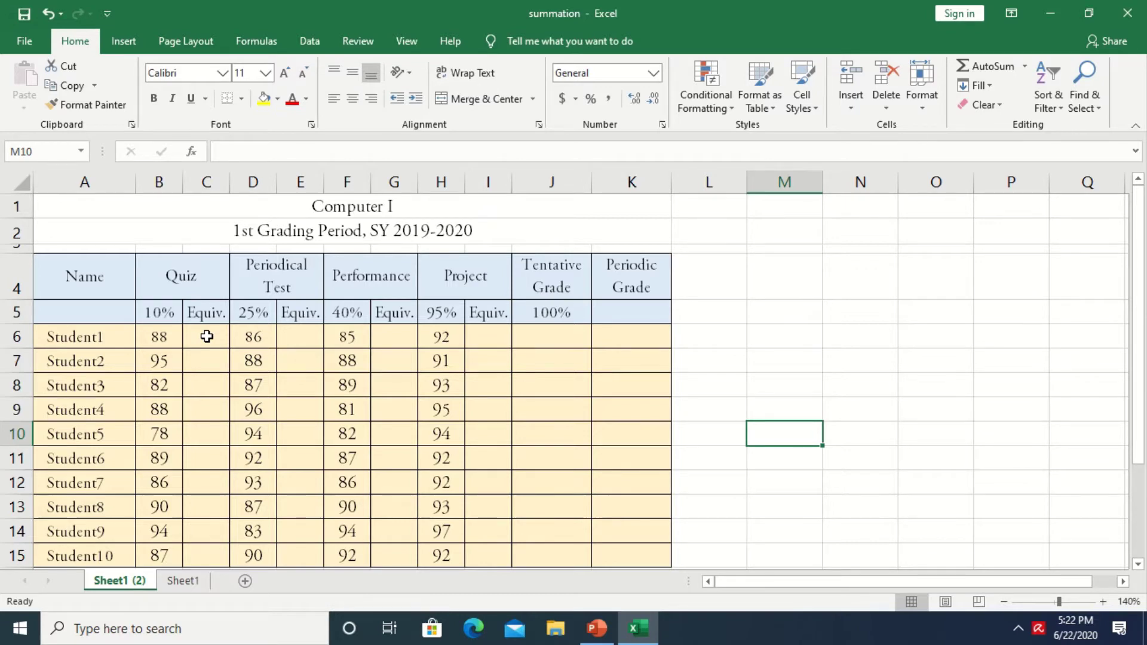
click(183, 578)
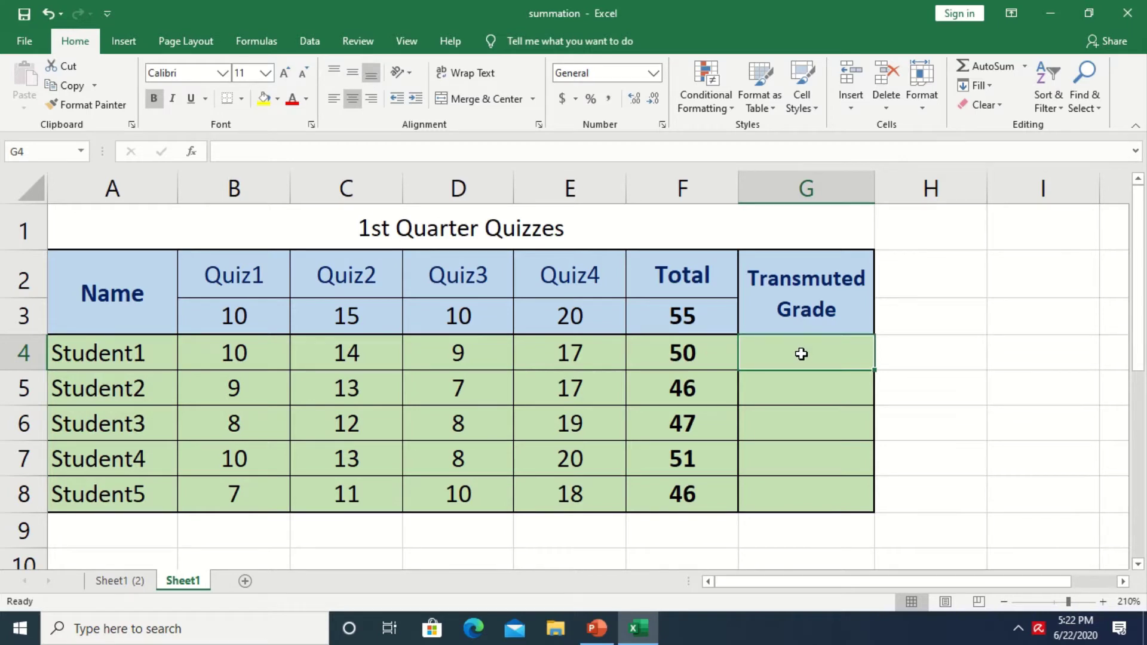
- Enter the formula =F4/F3*40+60 in G4 to compute Student1's transmuted grade
text(=)
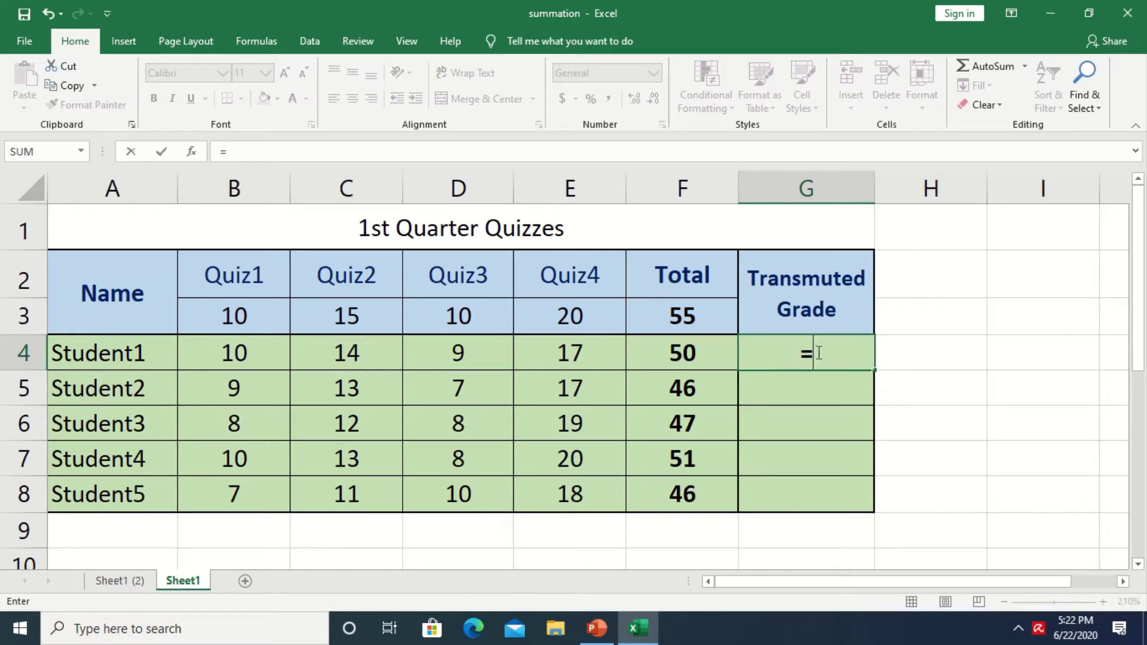
click(701, 356)
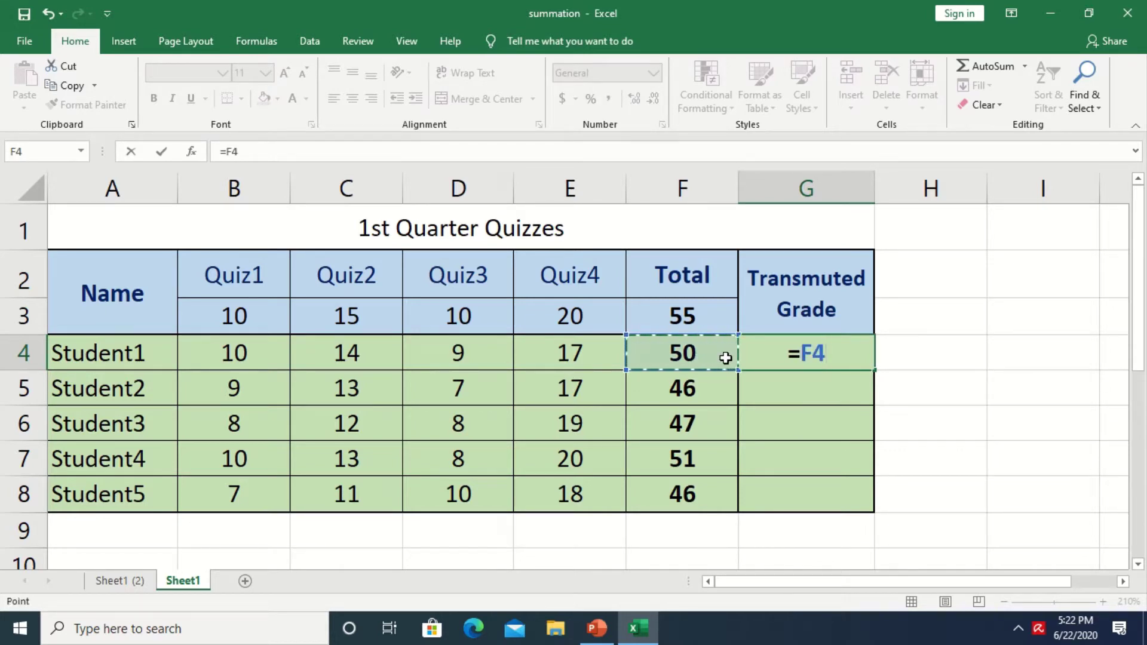
text(/)
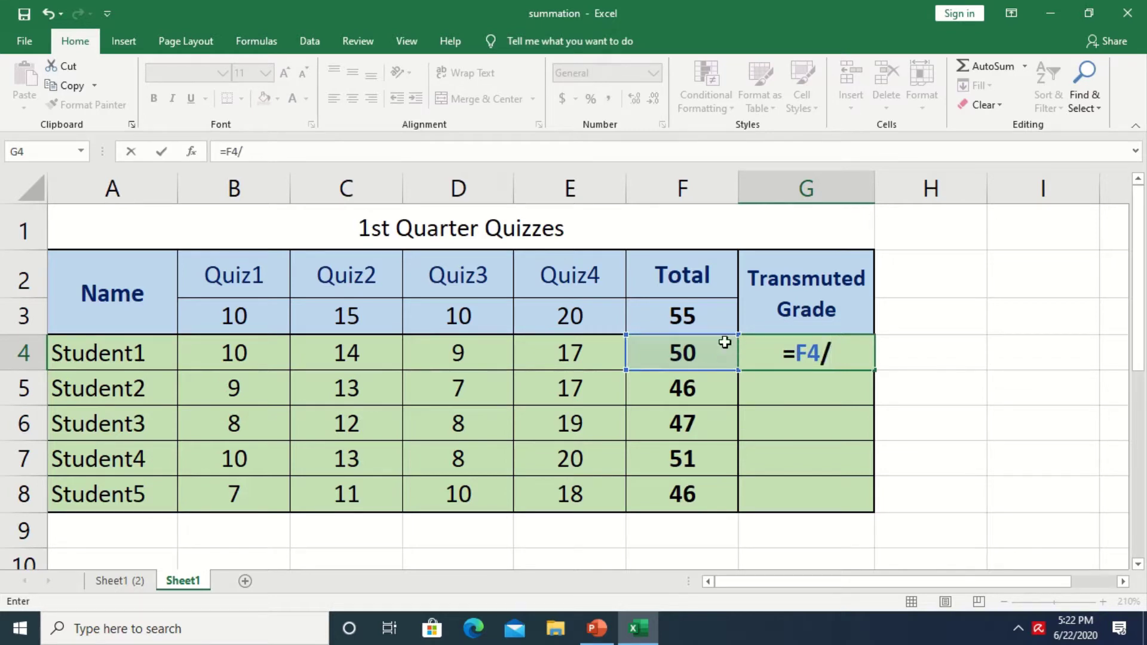
click(697, 316)
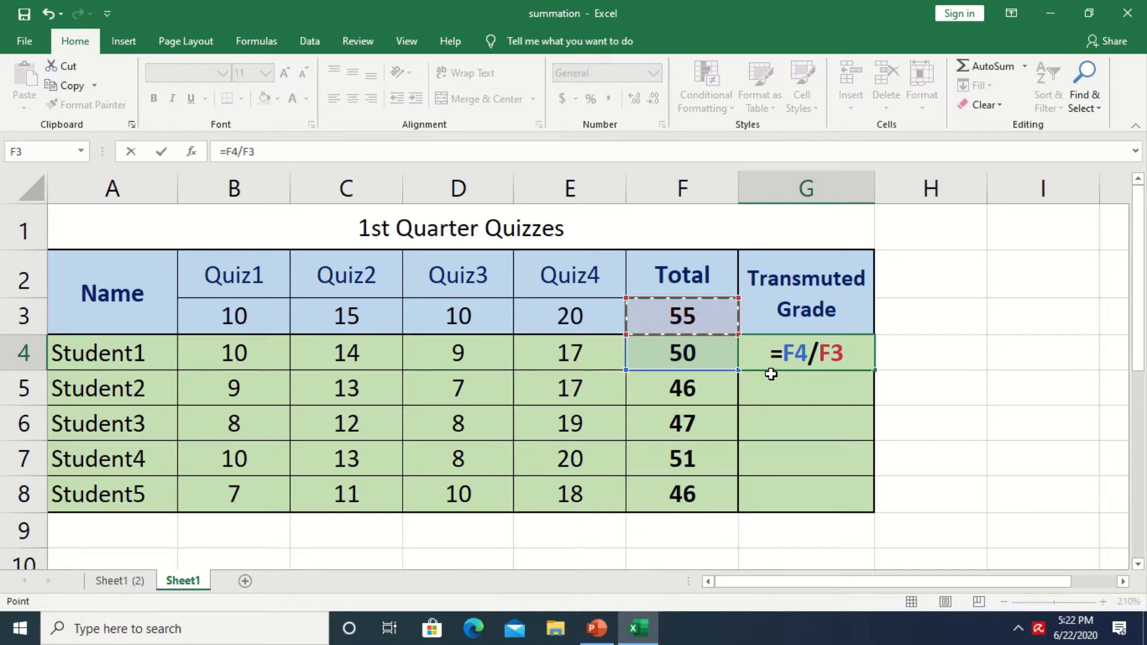
text(*)
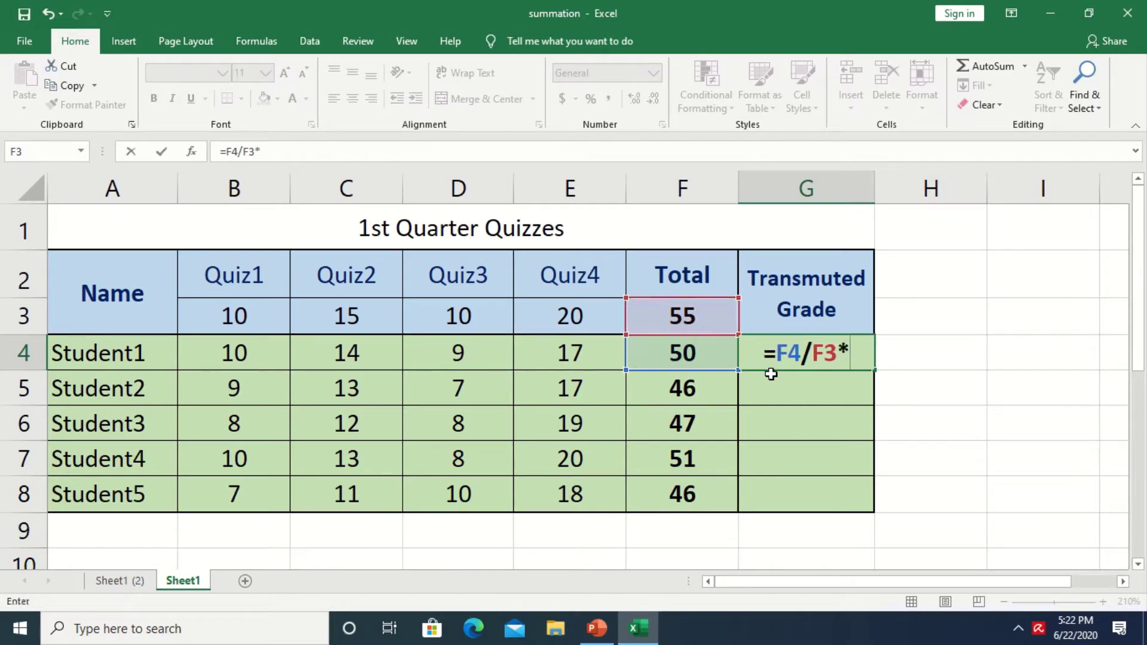
text(4)
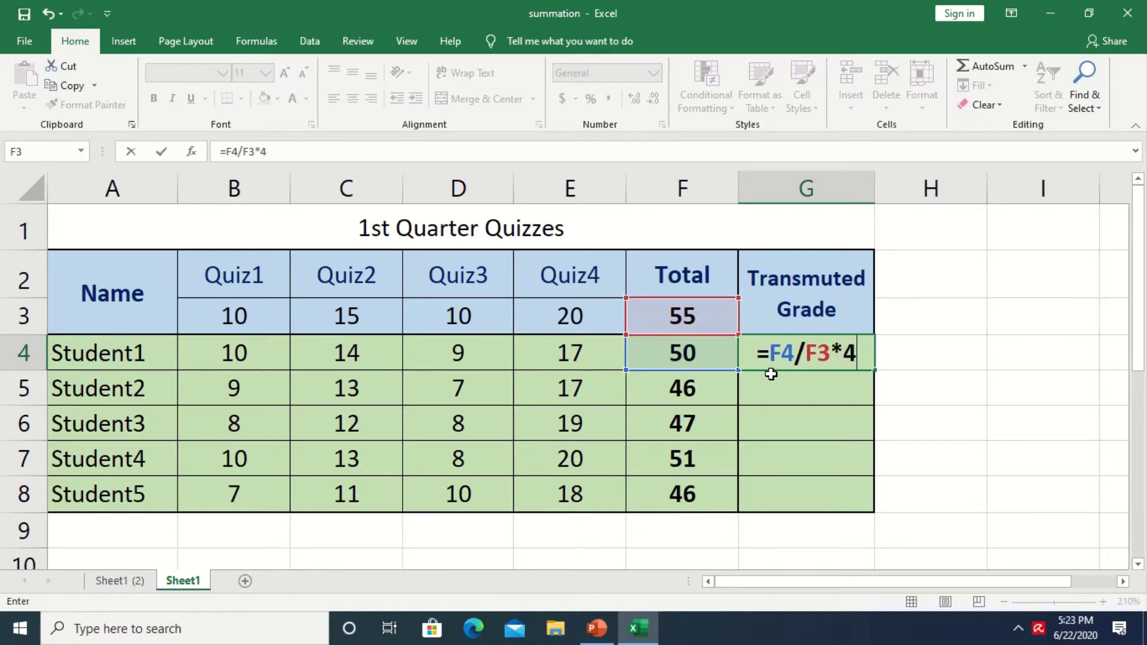
text(0+)
key(Right)
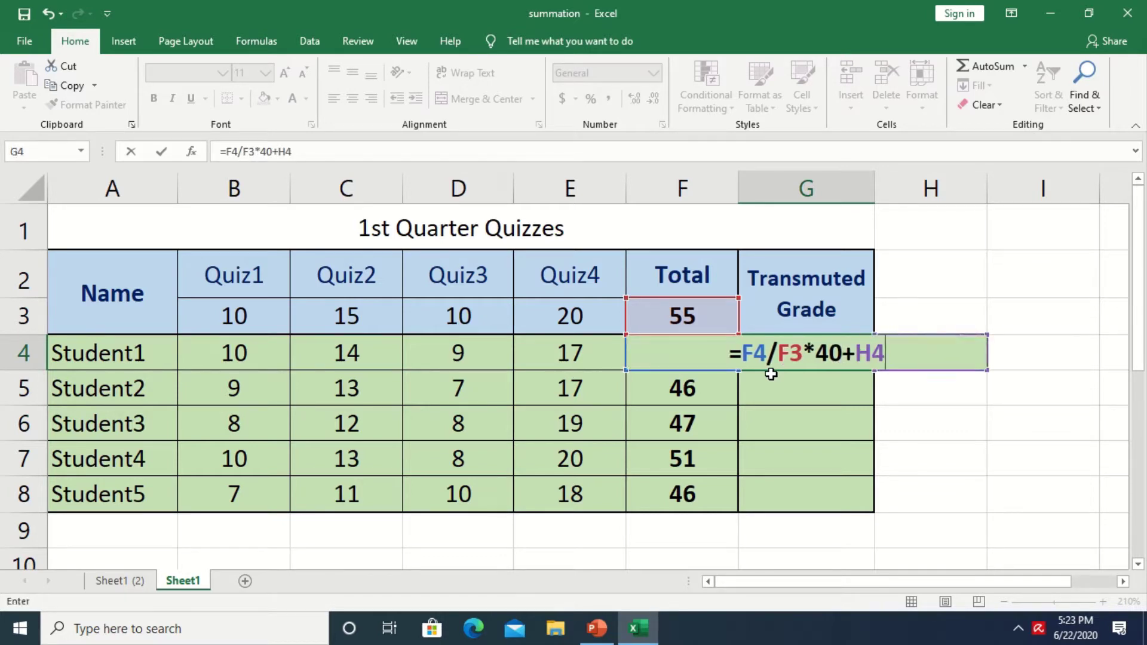
key(BackSpace)
key(BackSpace)
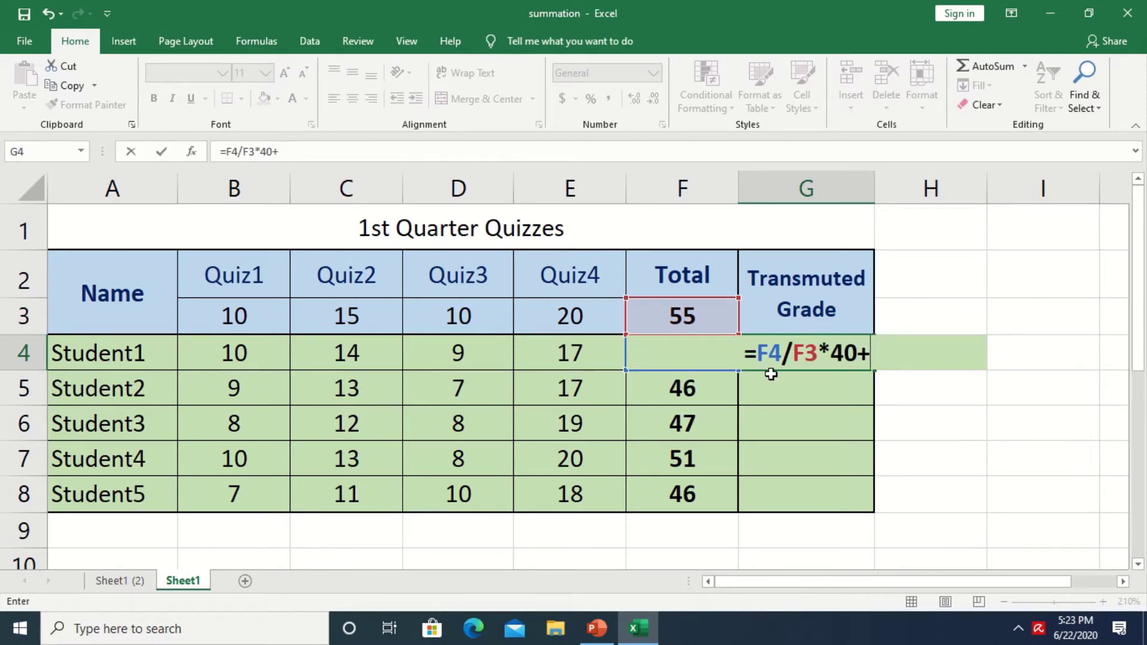
key(Right)
key(BackSpace)
key(BackSpace)
text(60)
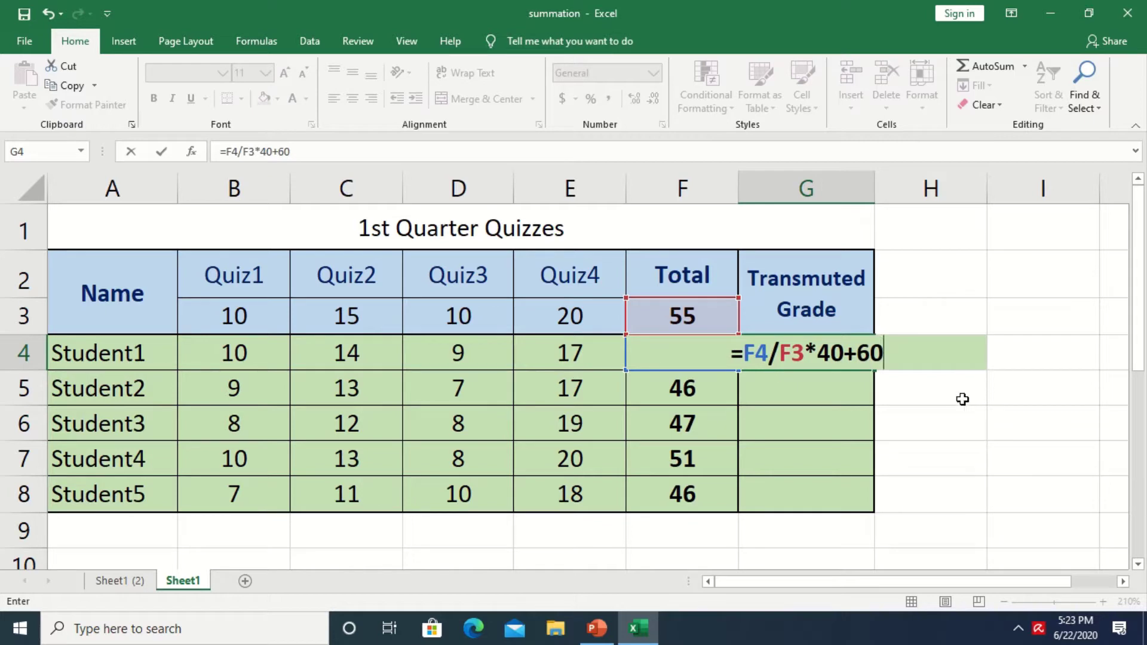
key(Return)
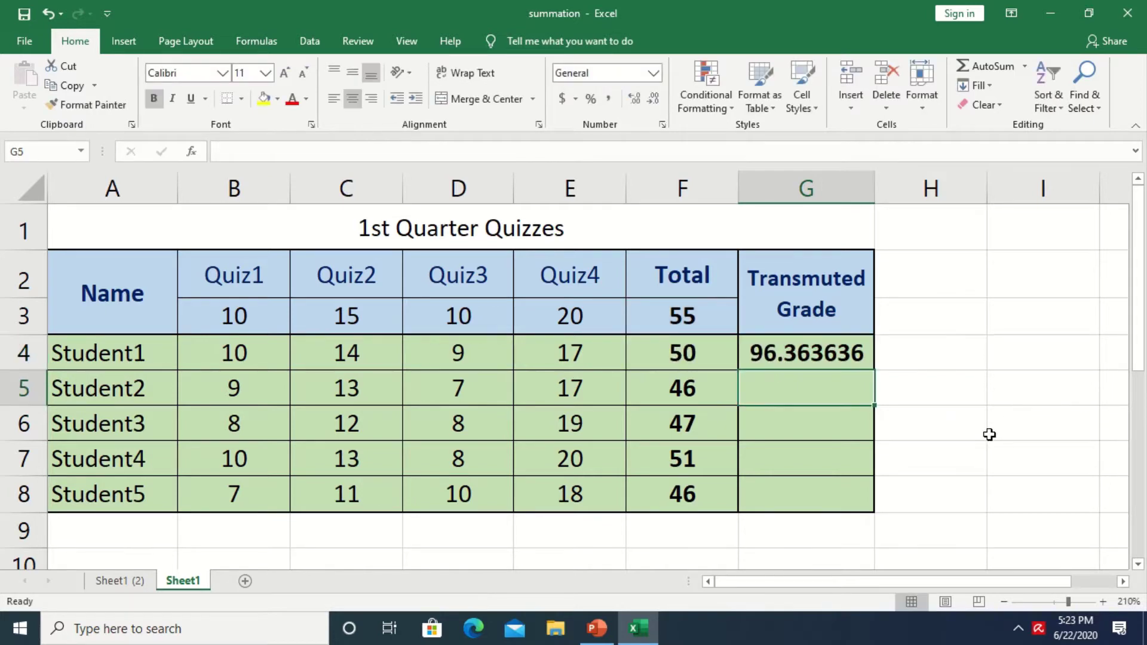
- Format Student1's transmuted grade in G4 to show no decimal places
click(832, 346)
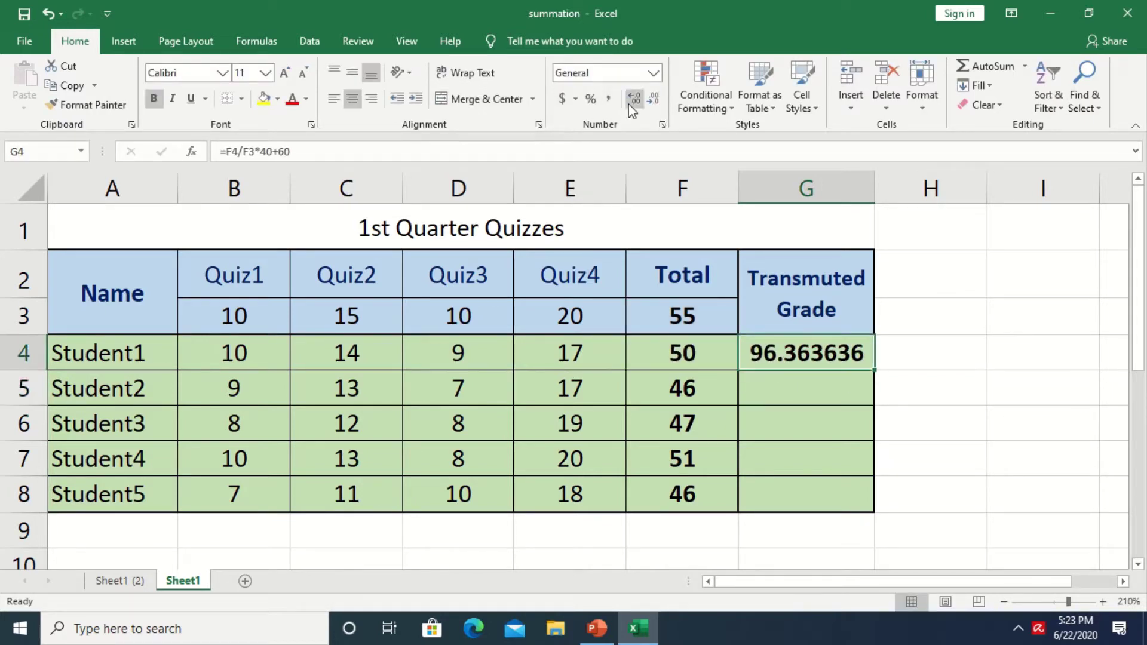
click(654, 101)
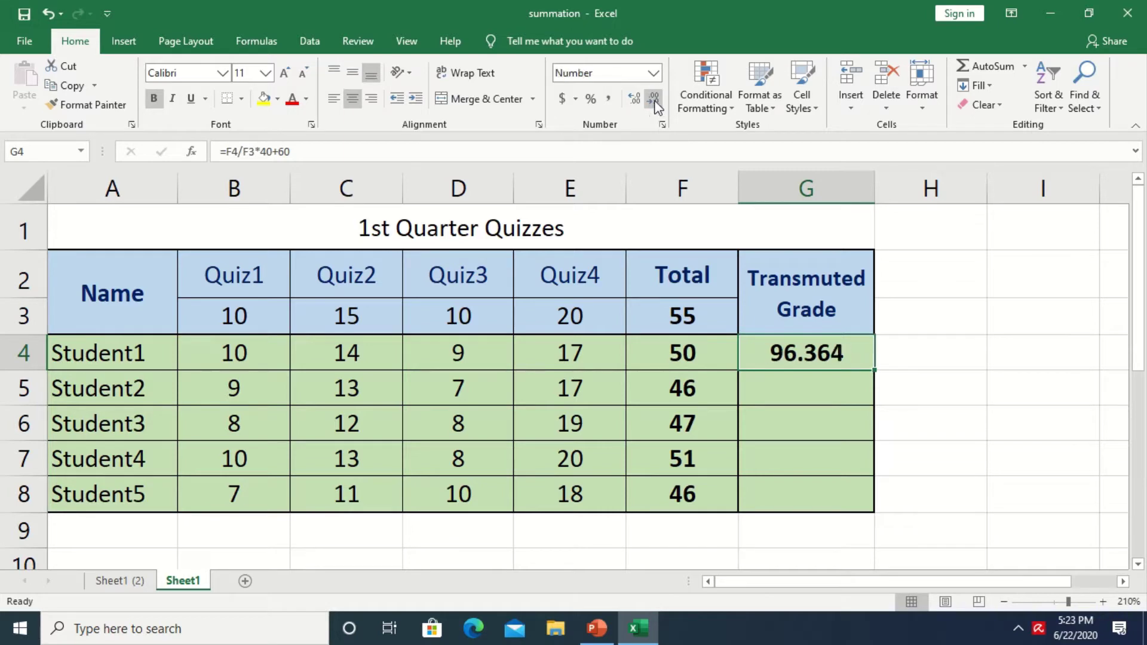
click(654, 100)
click(654, 101)
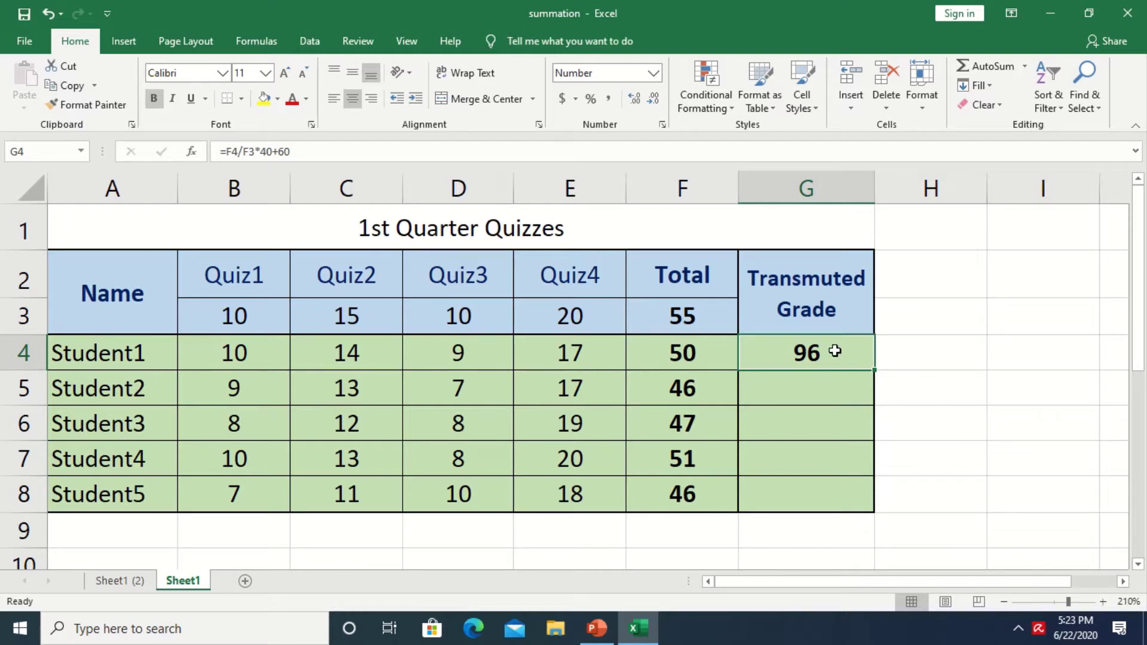
- Make the F3 reference in G4's formula absolute, giving =F4/$F$3*40+60, and fill the formula down to G8
click(691, 315)
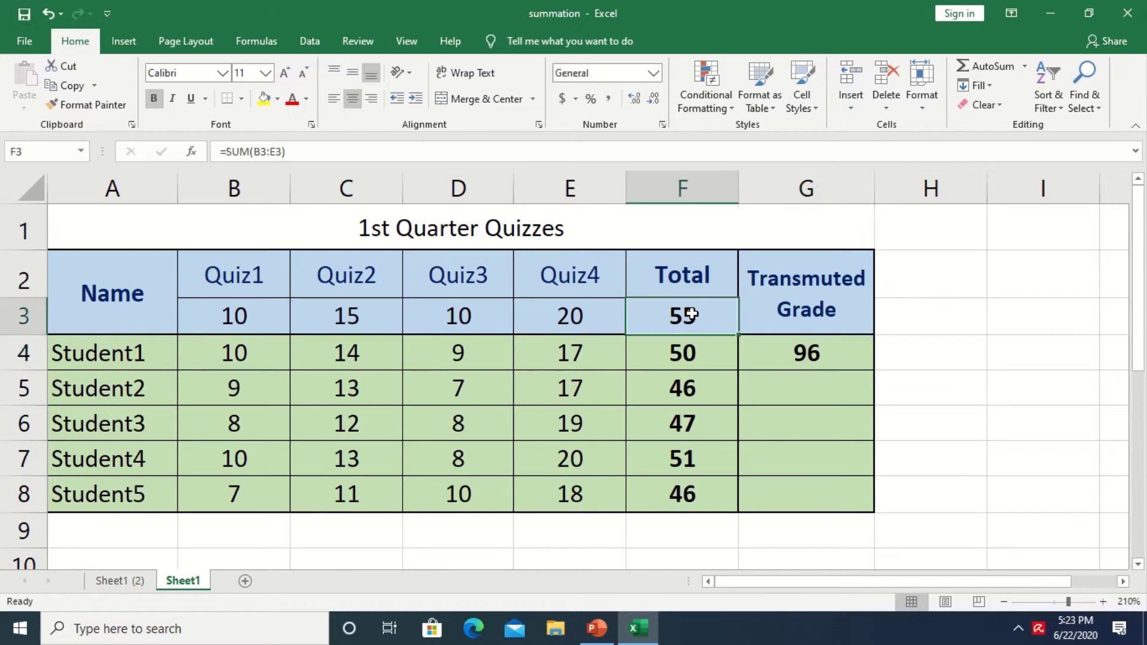
click(828, 358)
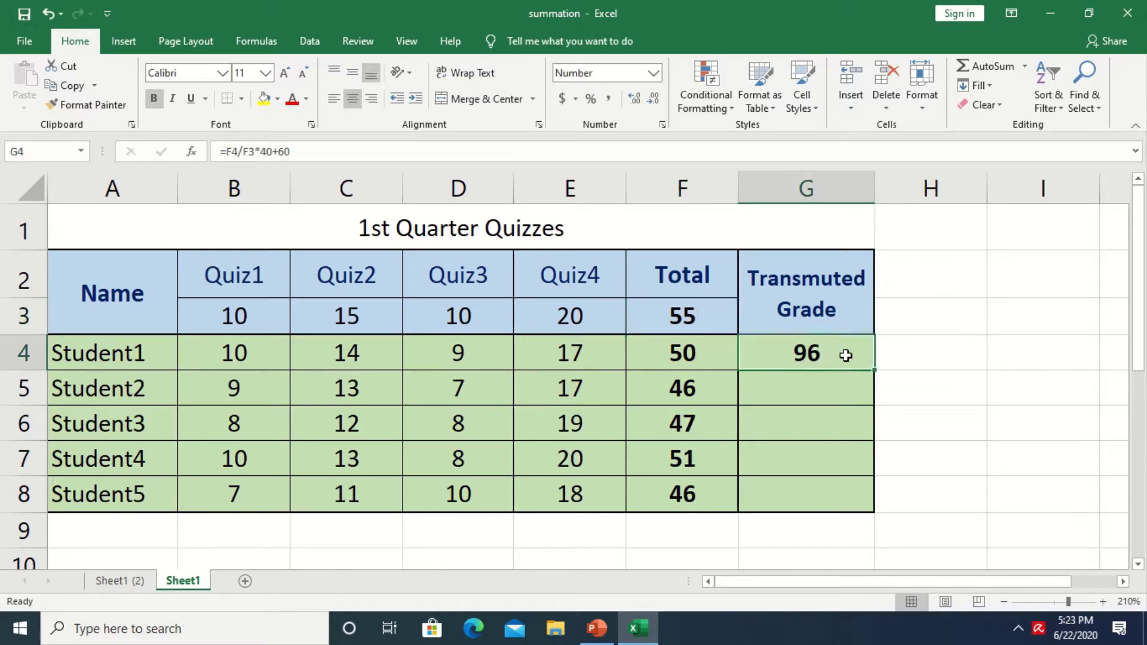
double_click(846, 356)
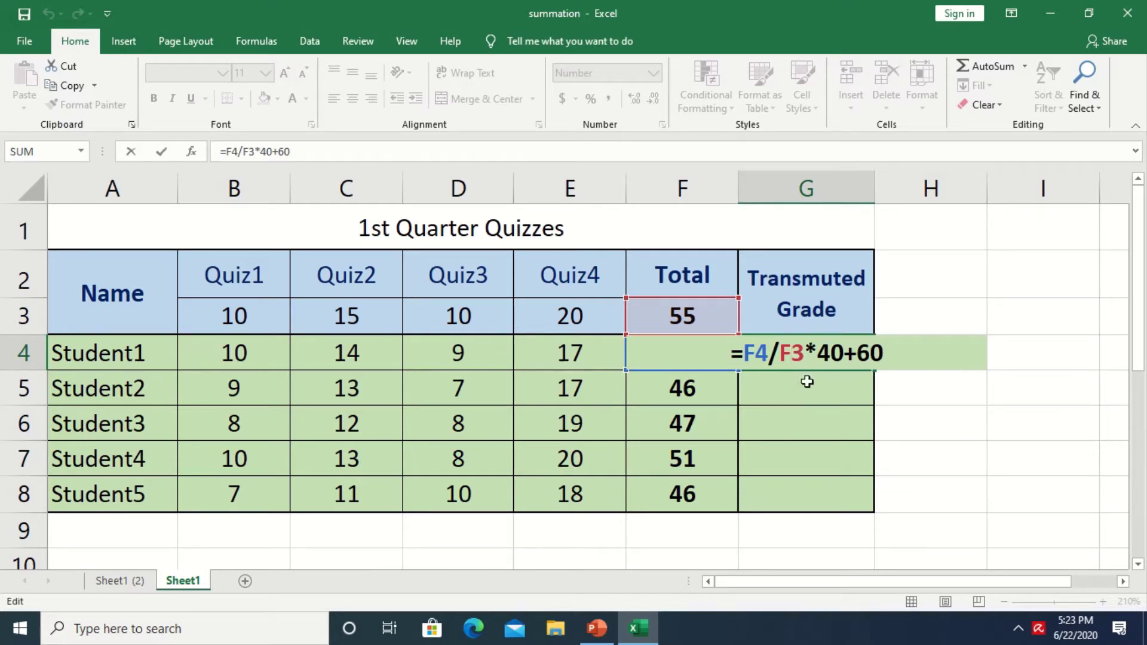
key(F4)
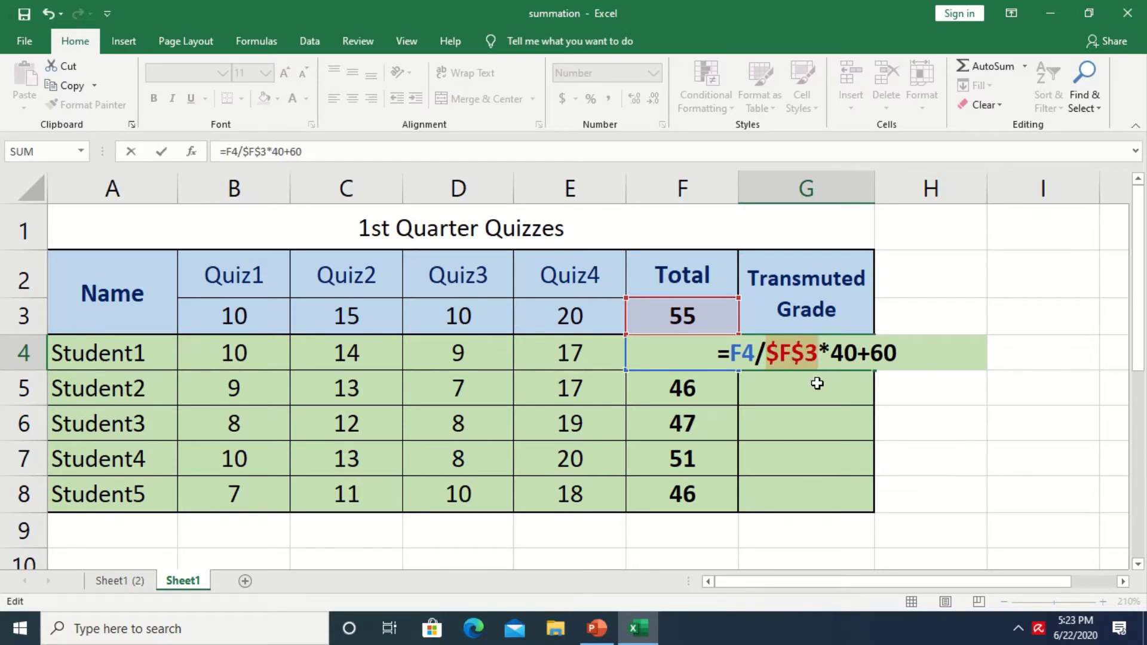
key(Return)
click(841, 356)
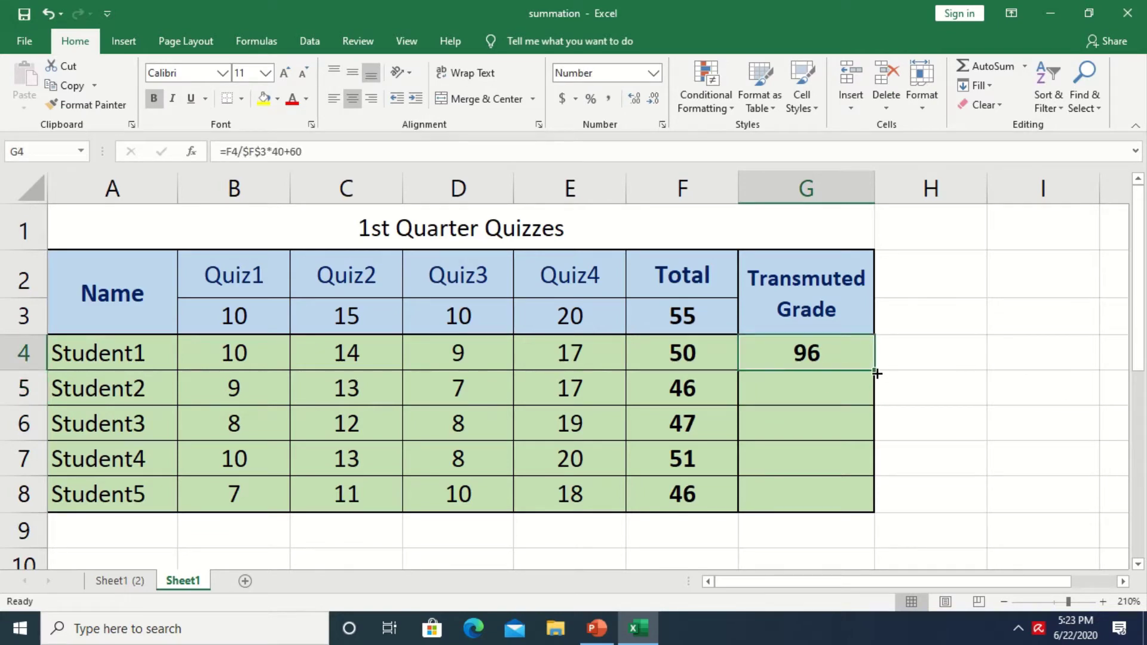
drag(877, 371, 843, 503)
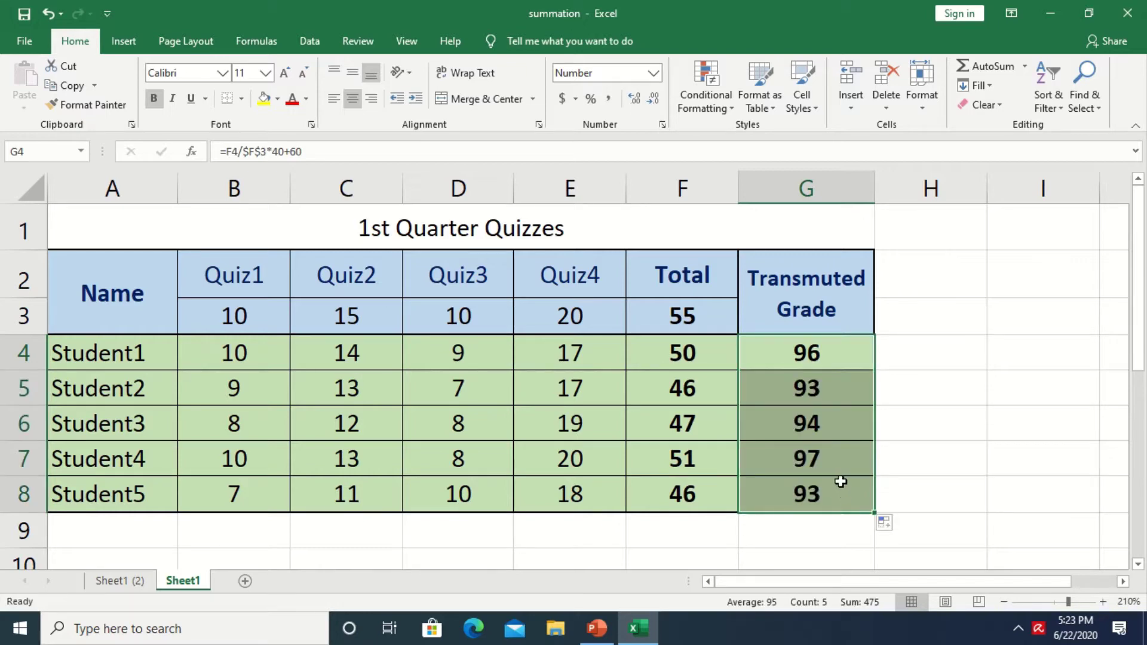
- On the sheet Sheet1 (2), set the Project weight in H5 to 25%
click(126, 582)
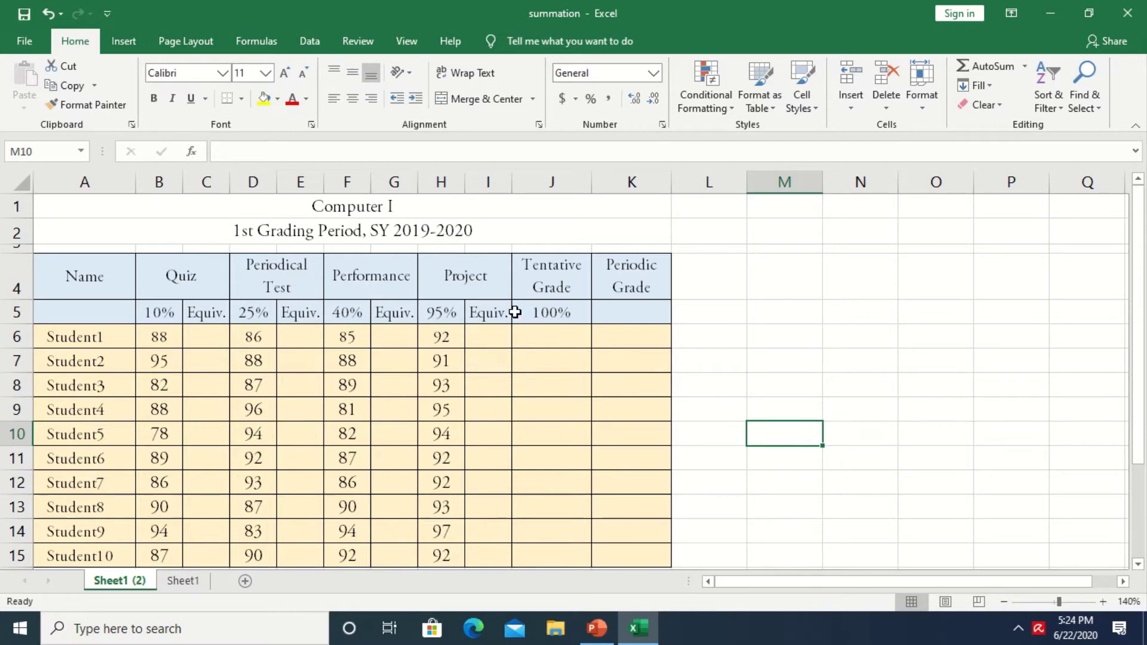
click(441, 311)
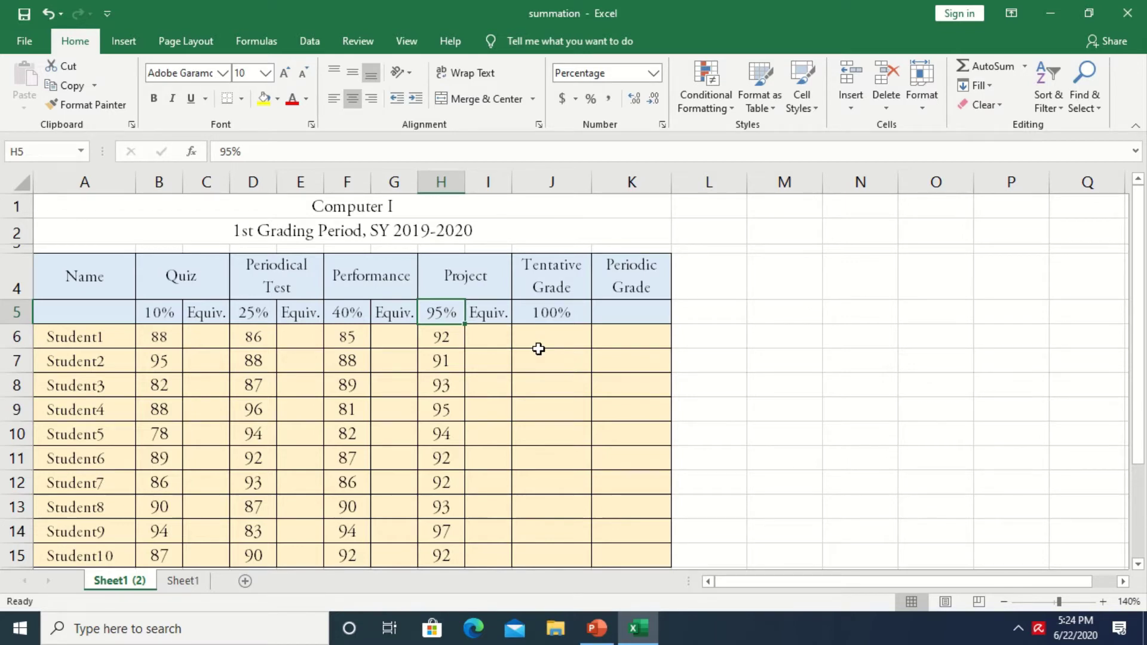
text(25)
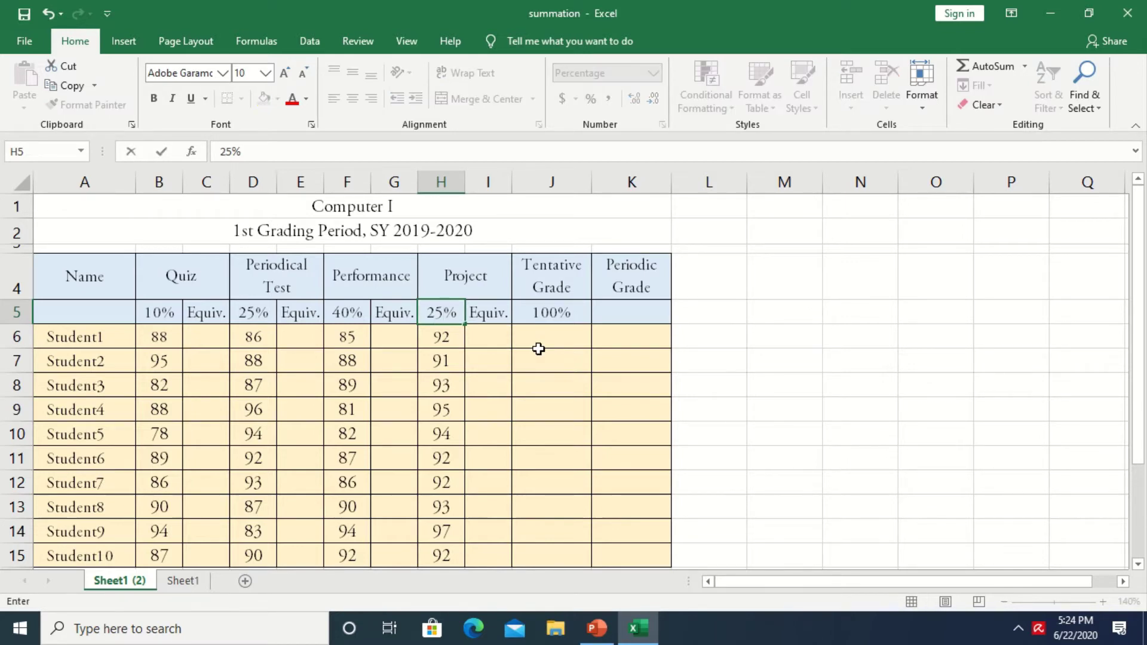
key(Return)
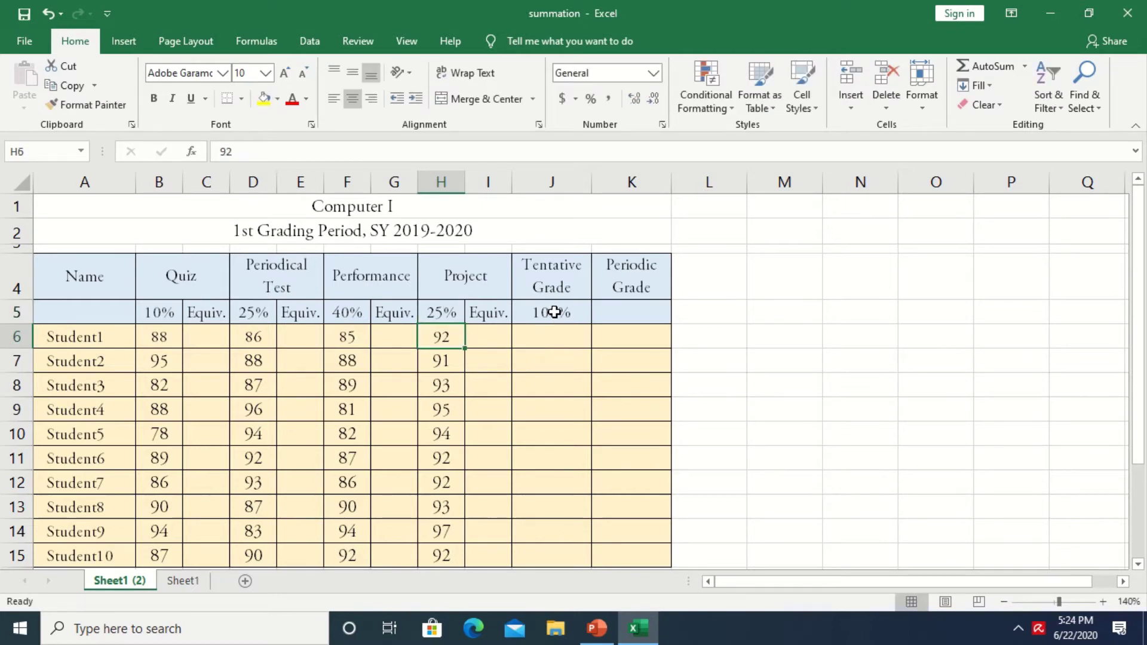
- Enter the formula =B6*$B$5 in C6 to compute Student1's quiz equivalent, with an absolute reference to the quiz weight
click(160, 338)
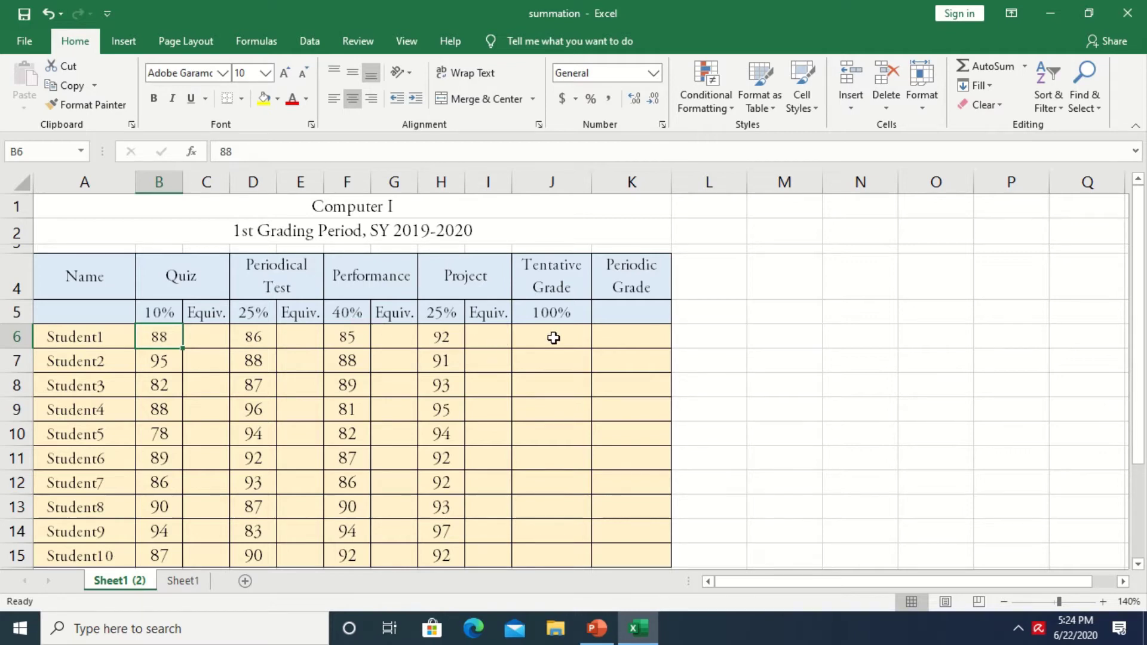
click(217, 339)
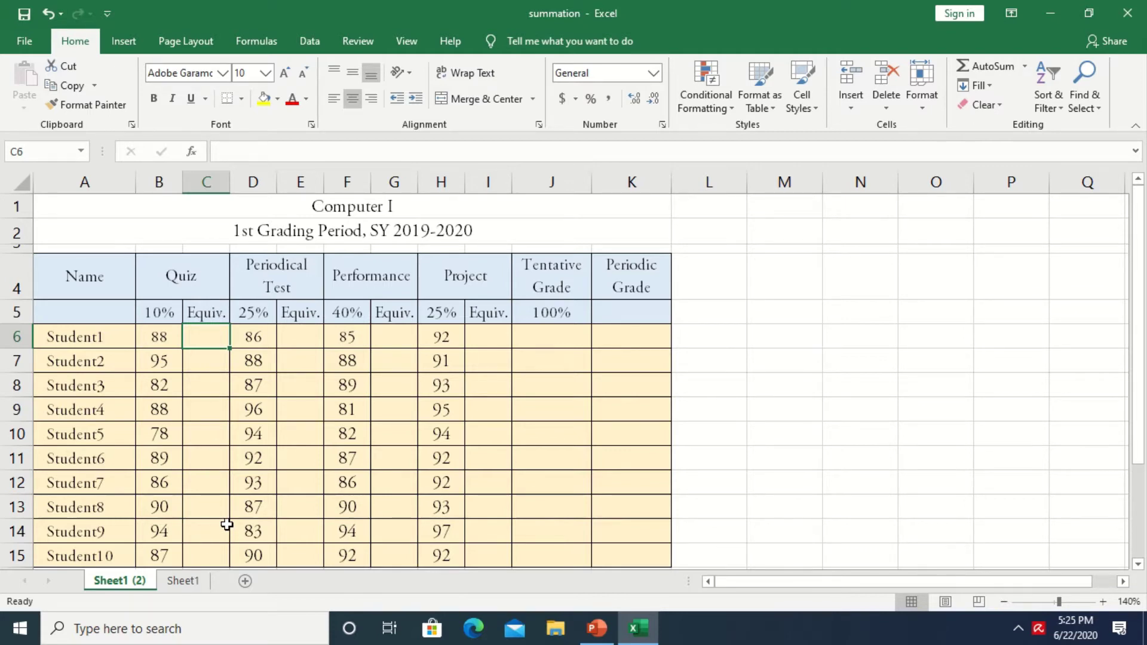
text(=)
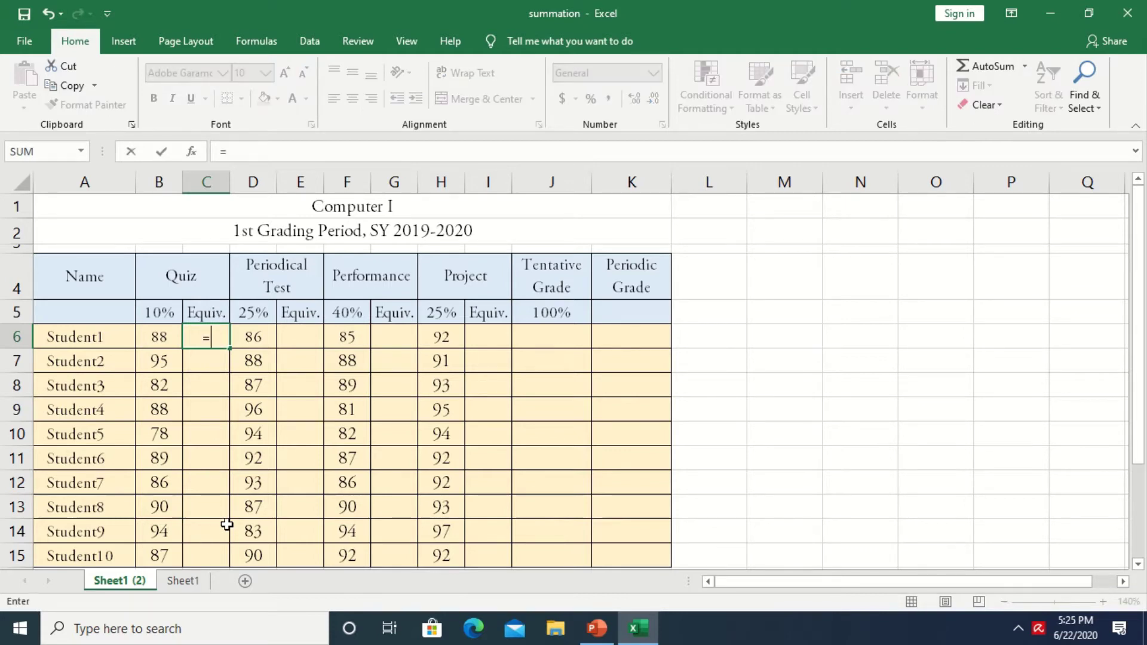
click(167, 338)
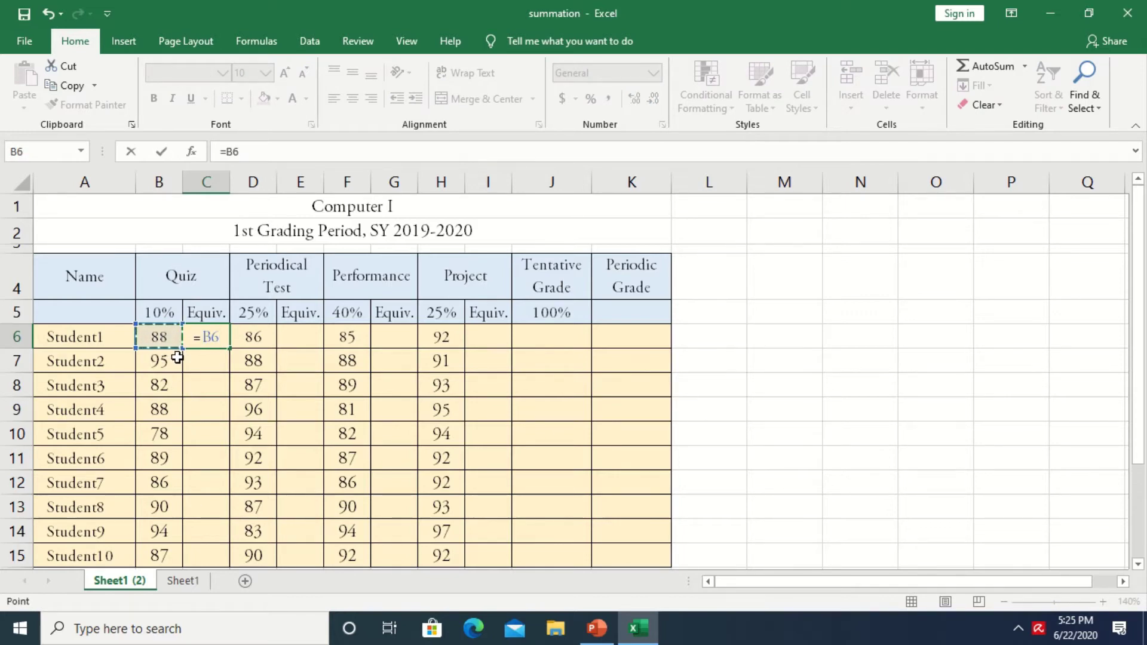
text(*)
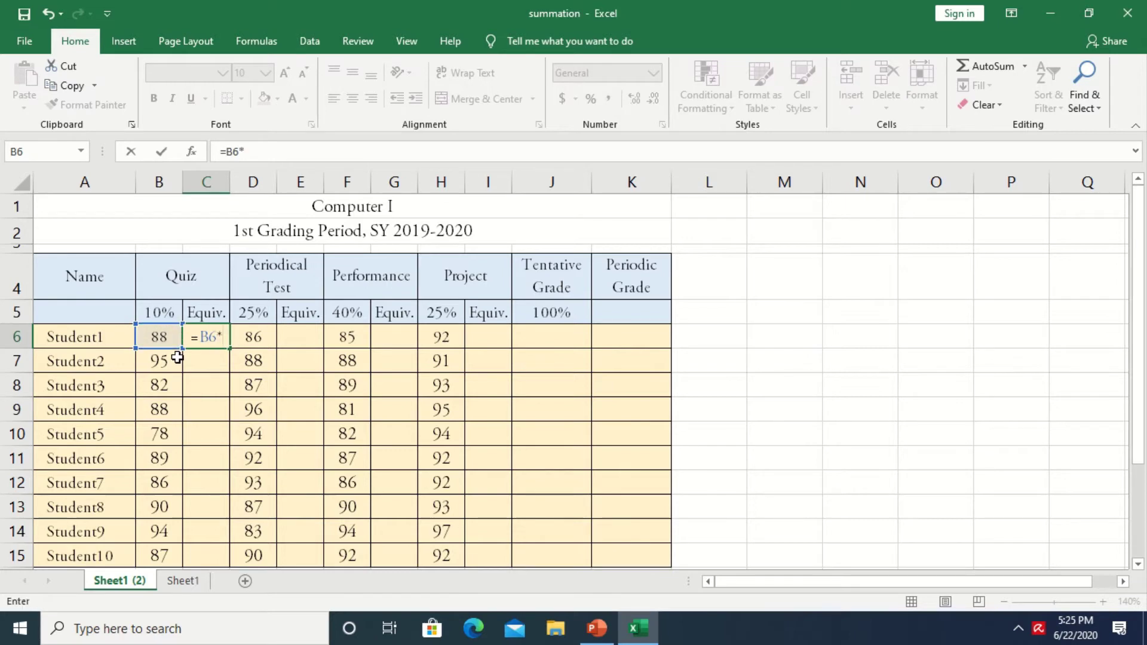
click(162, 311)
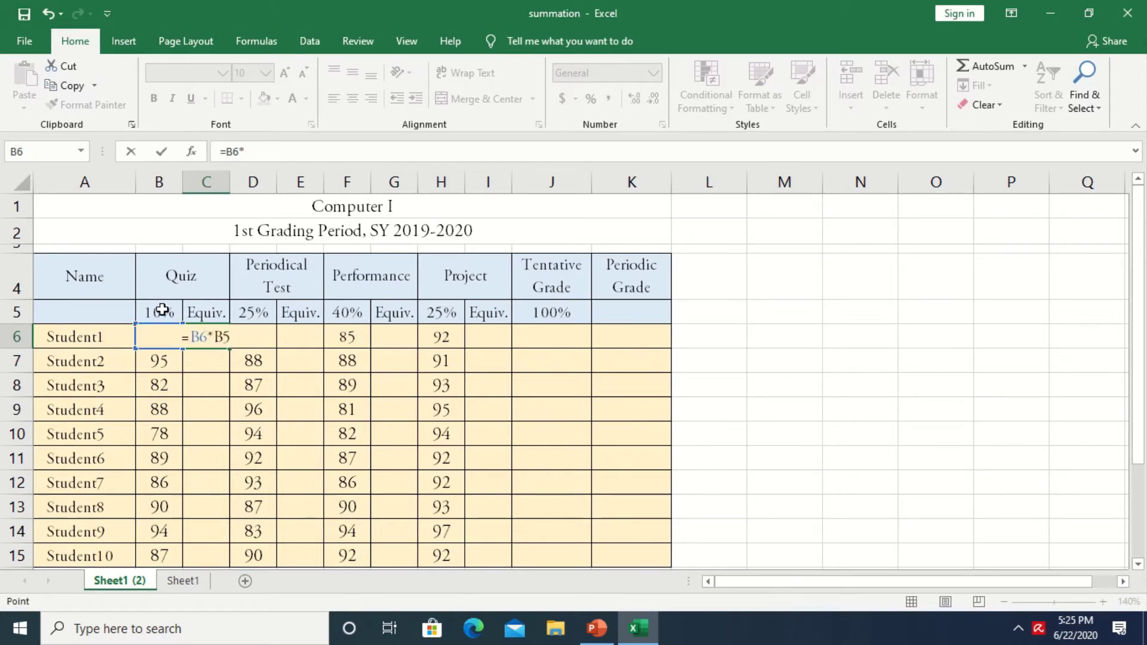
click(228, 336)
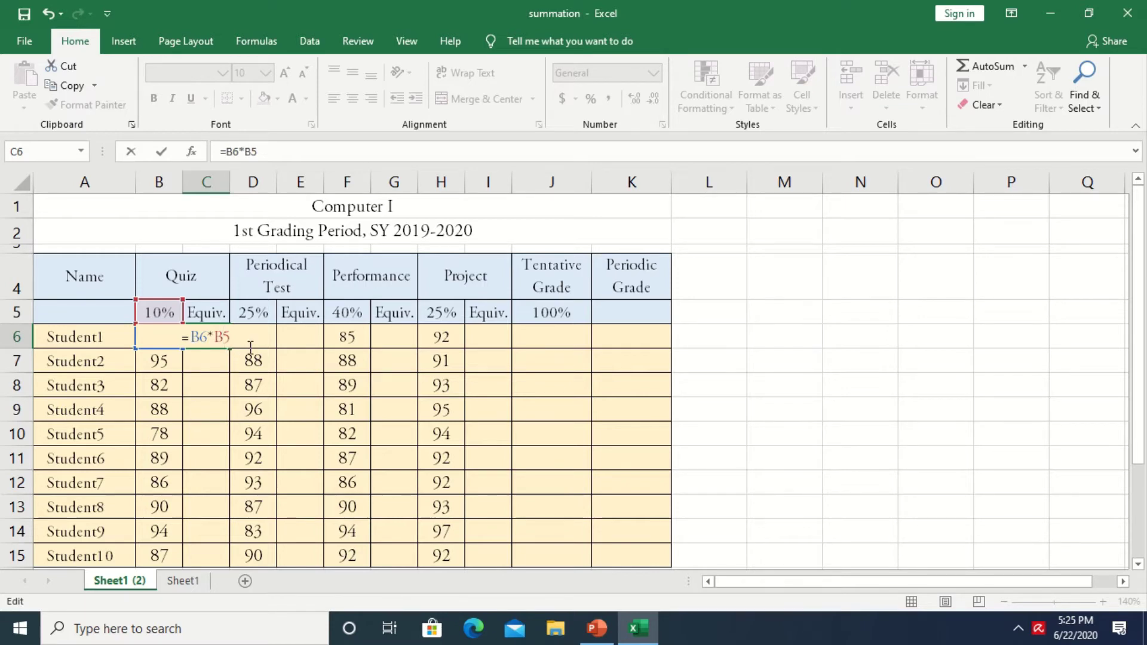
key(F4)
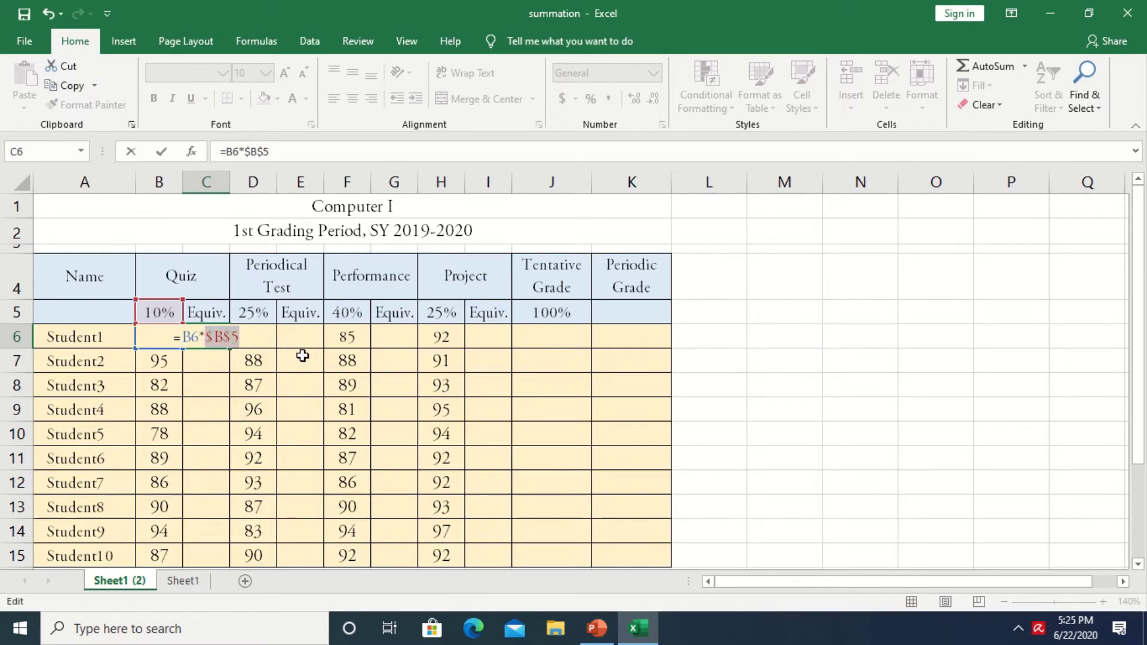
key(Return)
- Format Student1's quiz equivalent in C6 to show two decimal places
click(218, 341)
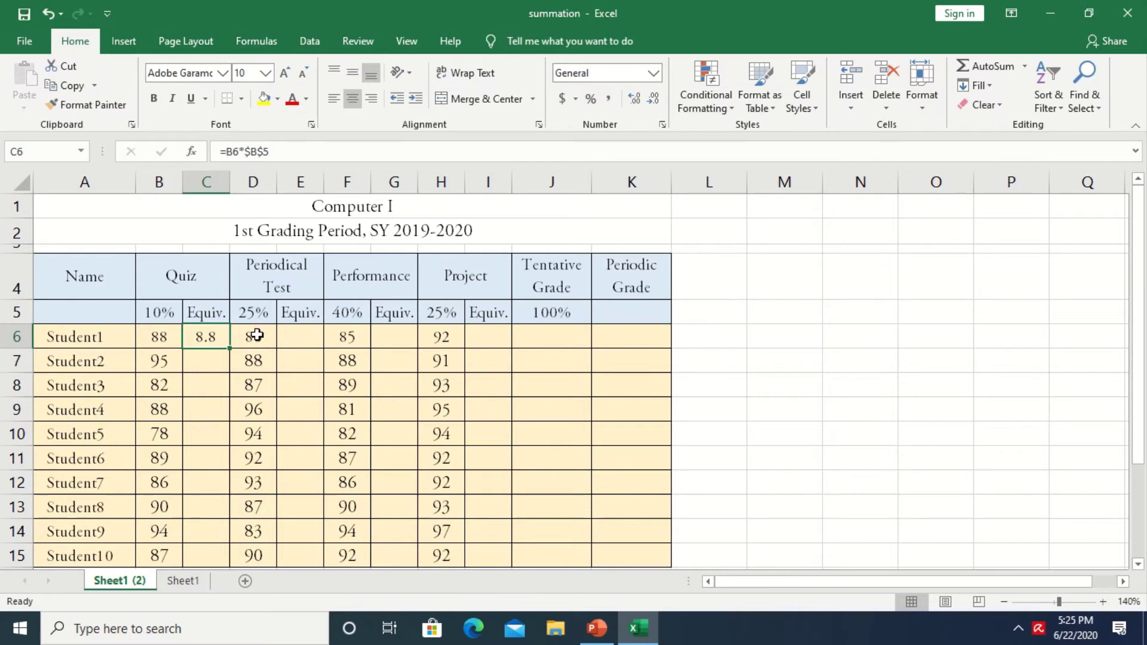
click(636, 99)
double_click(655, 101)
click(636, 98)
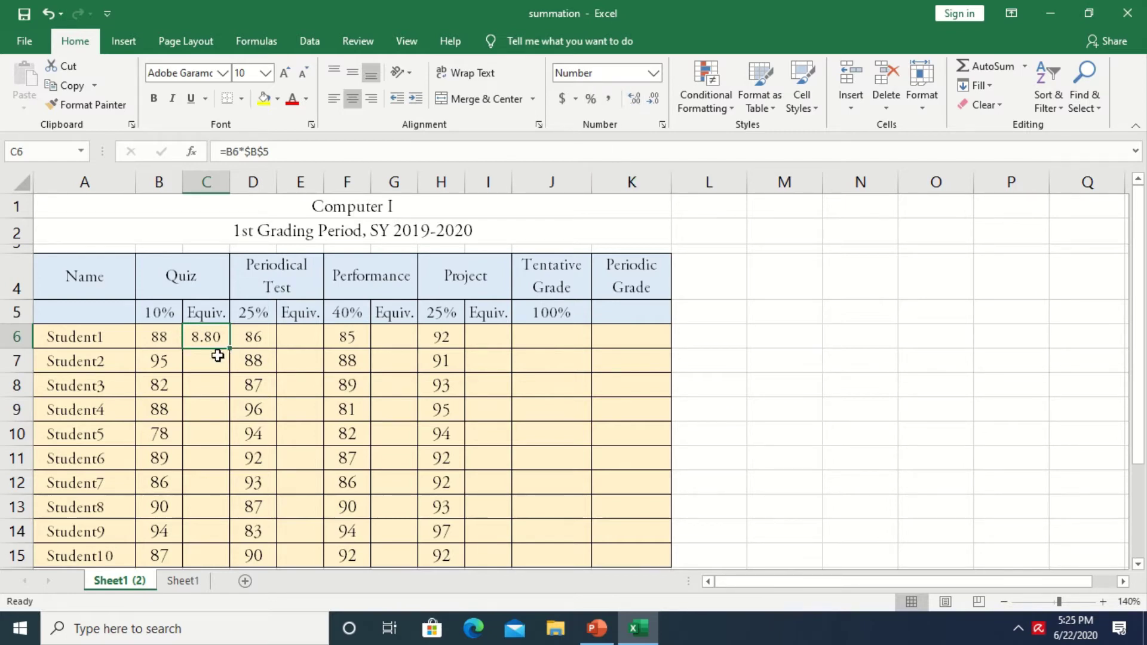
- Fill the quiz equivalent formula in C6 down to C15 for all ten students
drag(233, 350, 228, 560)
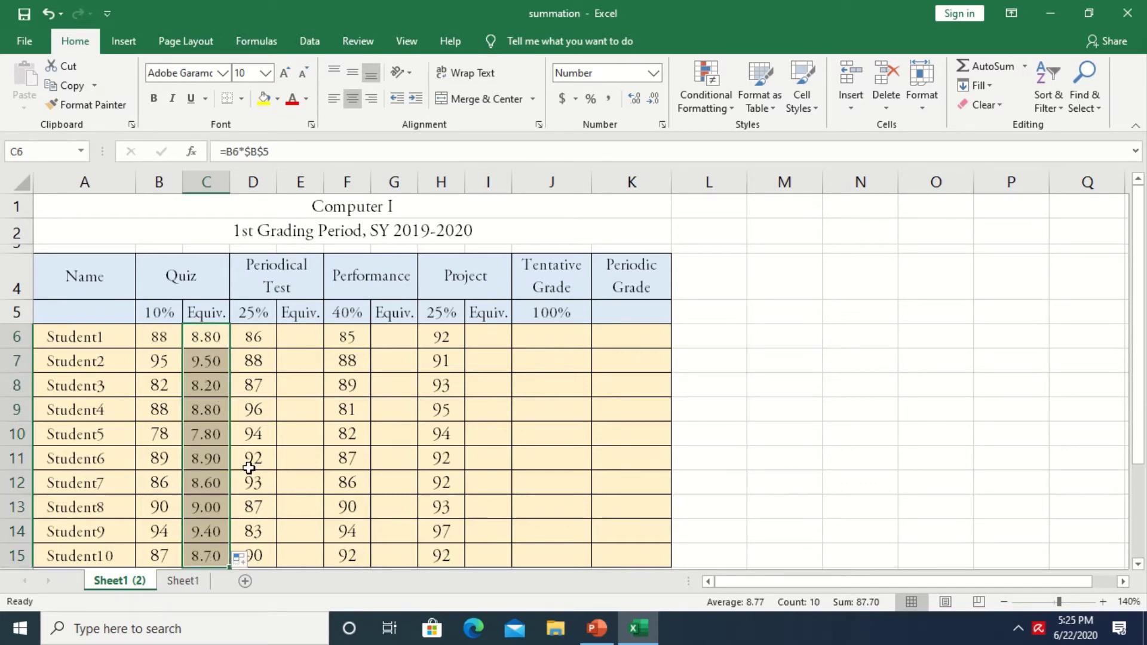
- Enter =D6*$D$5 in E6 to compute Student1's periodical test equivalent, with an absolute reference to the test weight
click(300, 335)
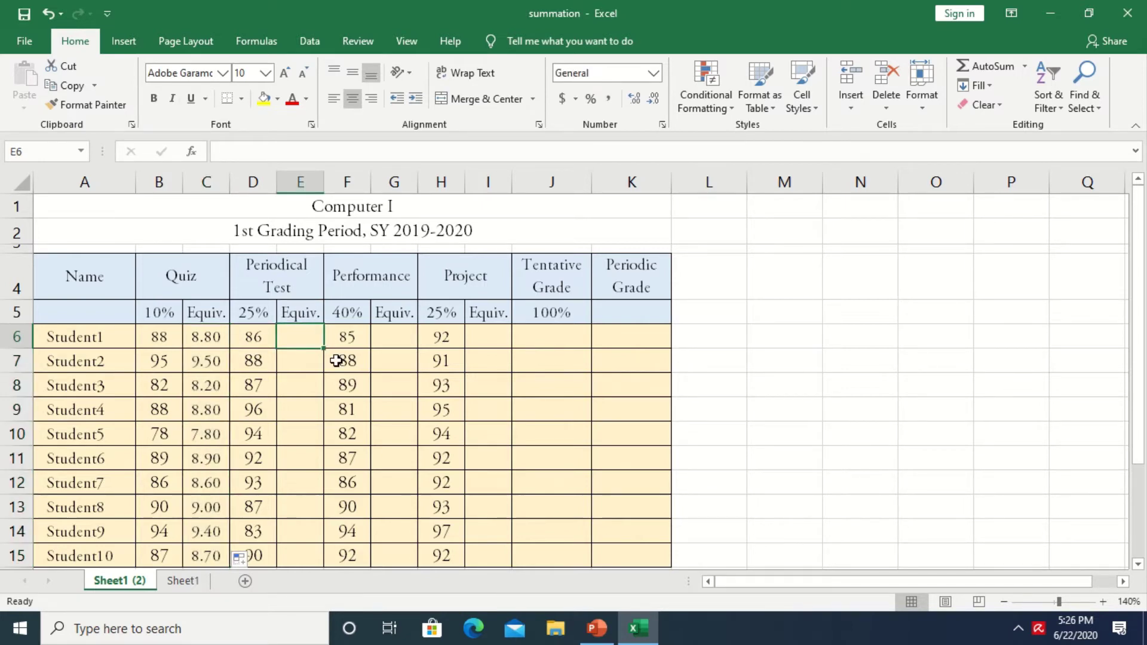
text(=)
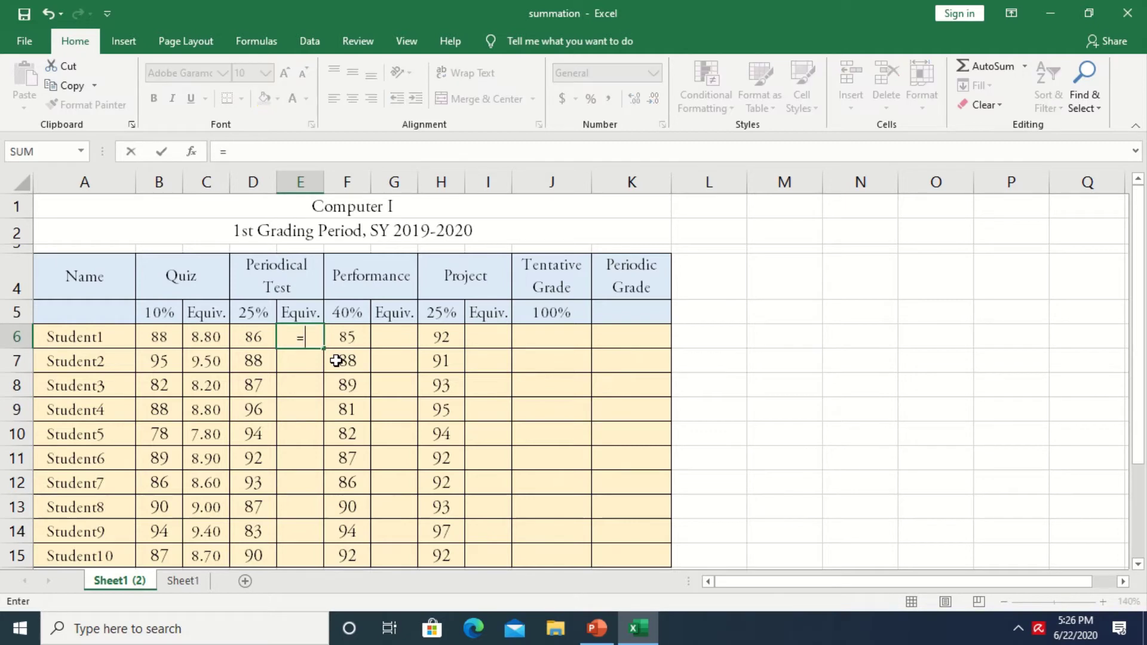
click(257, 338)
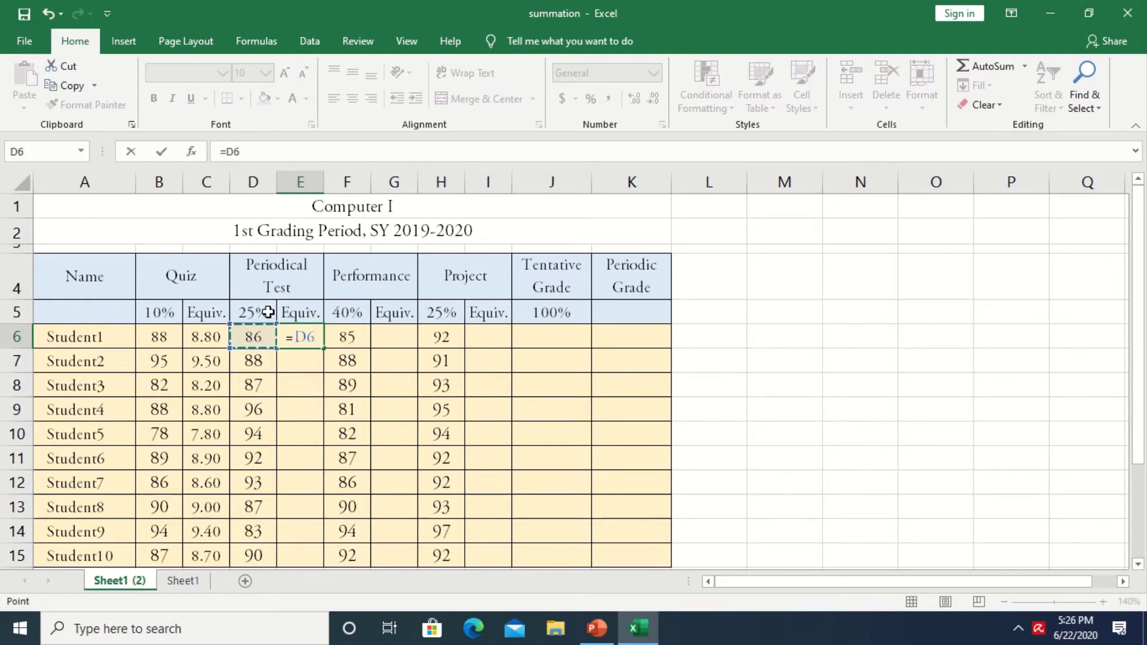
text(*)
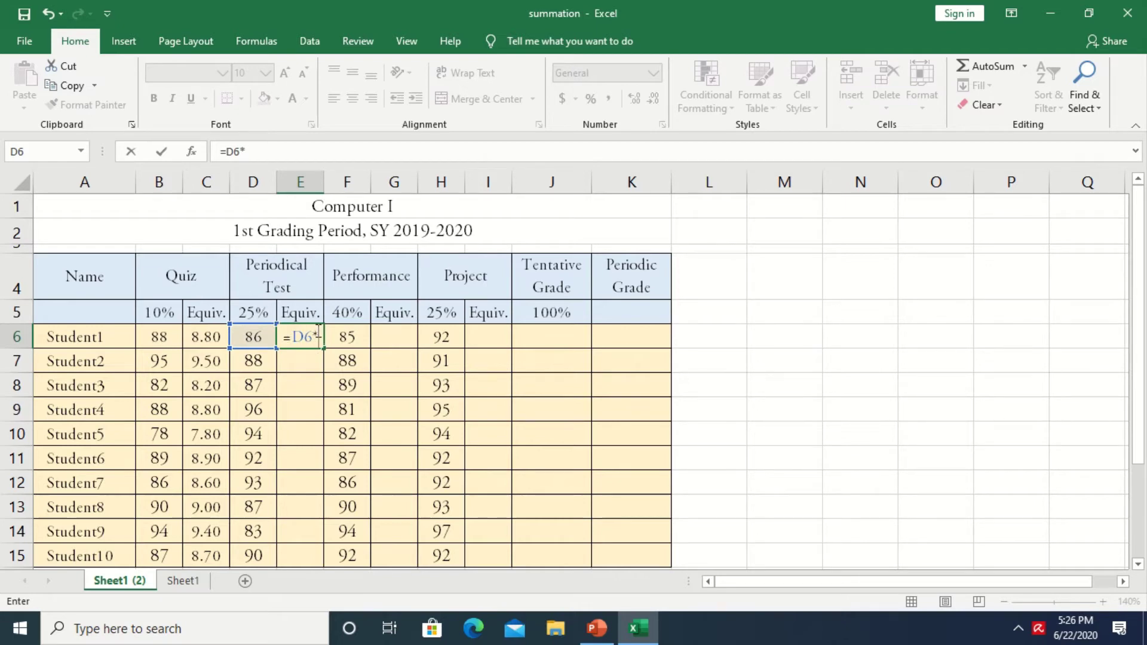
click(257, 312)
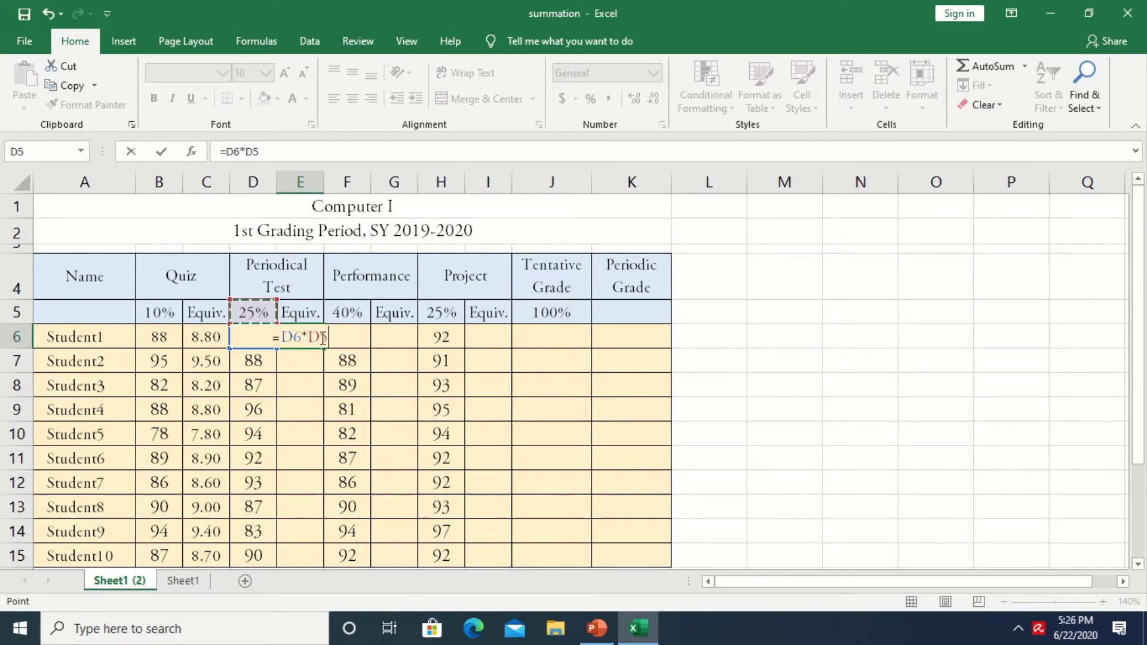
key(F4)
key(Return)
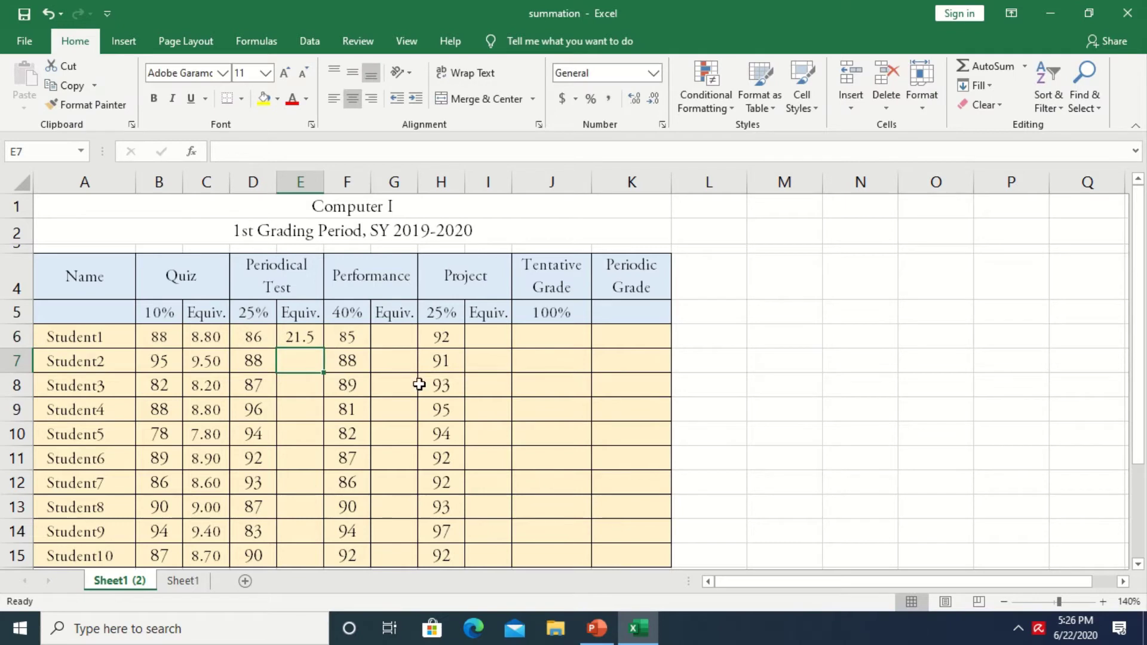
- Fill the periodical test equivalent formula in E6 down to E15 and show the results with two decimal places
click(310, 343)
drag(333, 349, 323, 512)
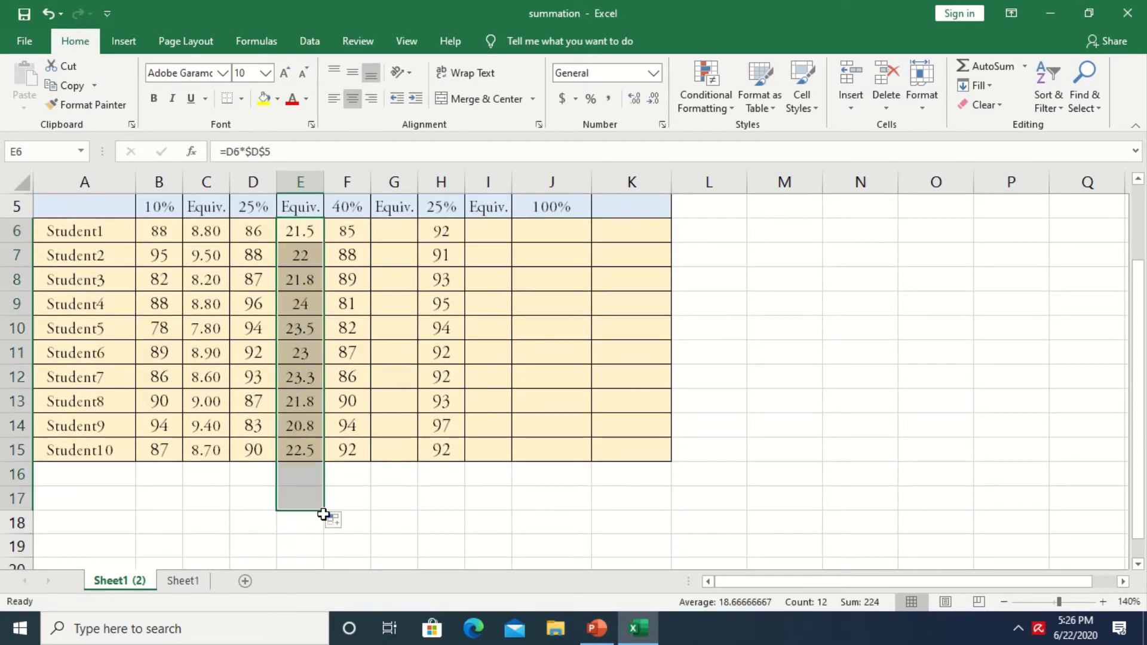
key(ctrl+z)
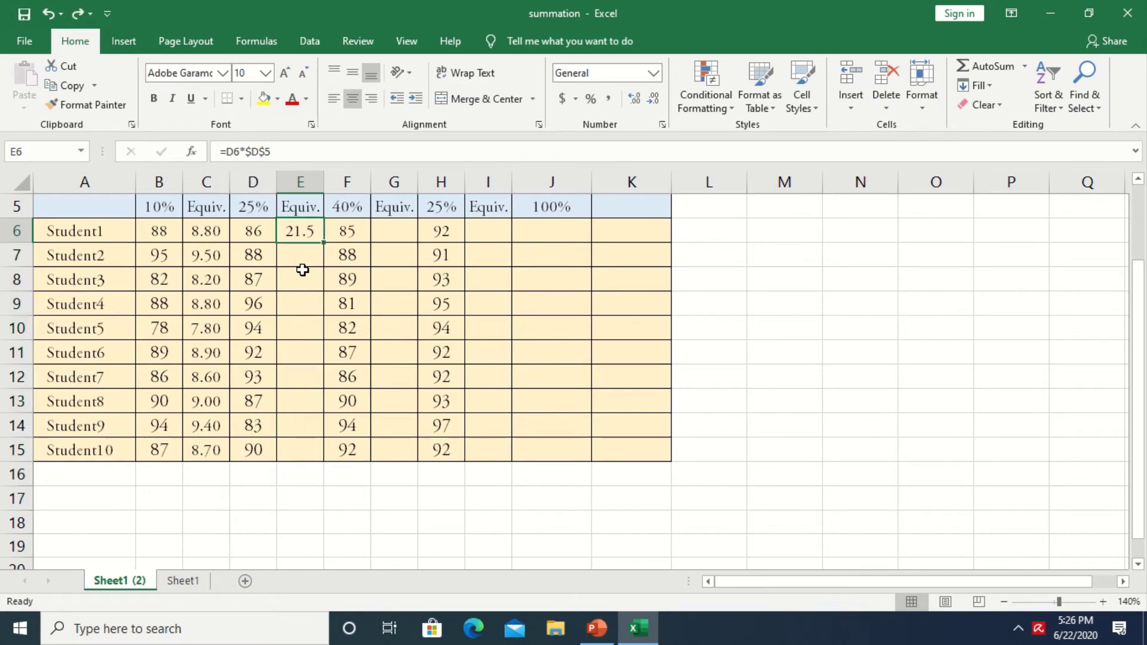
drag(328, 246, 308, 449)
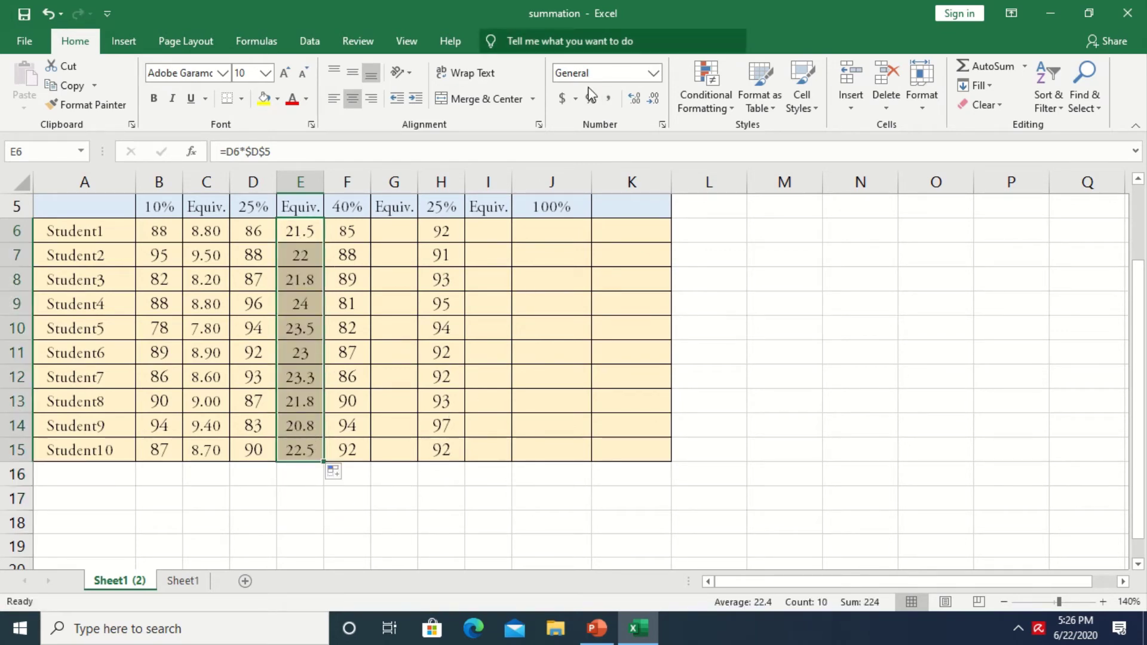
click(635, 101)
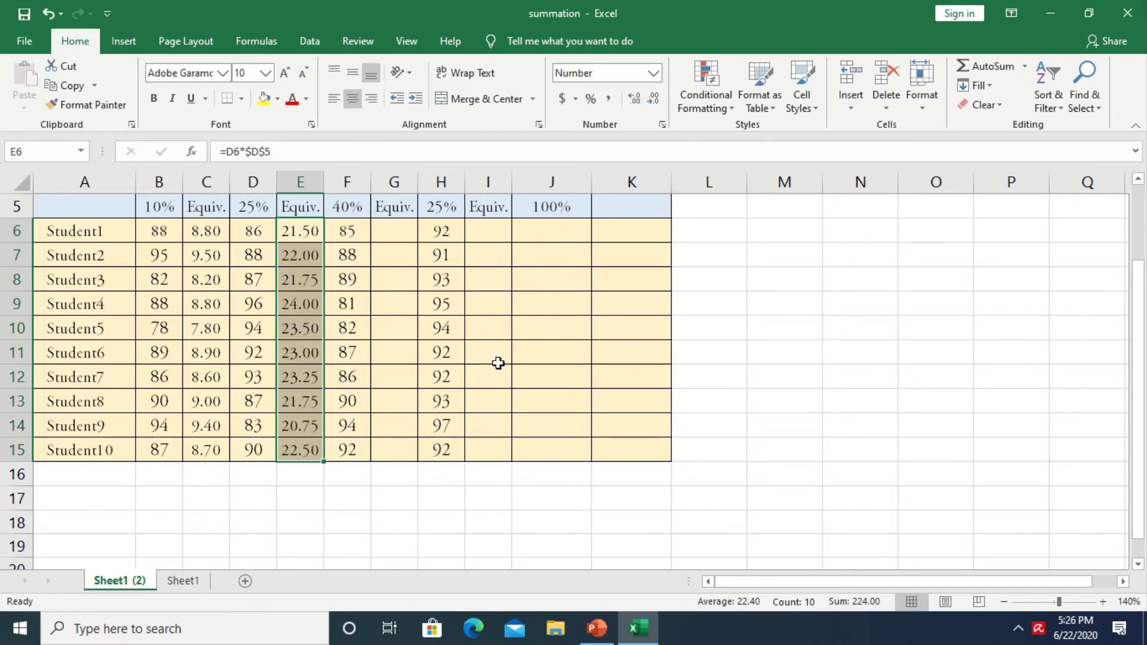
- Enter =F6*$F$5 in G6 to compute Student1's performance equivalent, with an absolute reference to the performance weight
scroll(420, 362, up, 2)
click(394, 337)
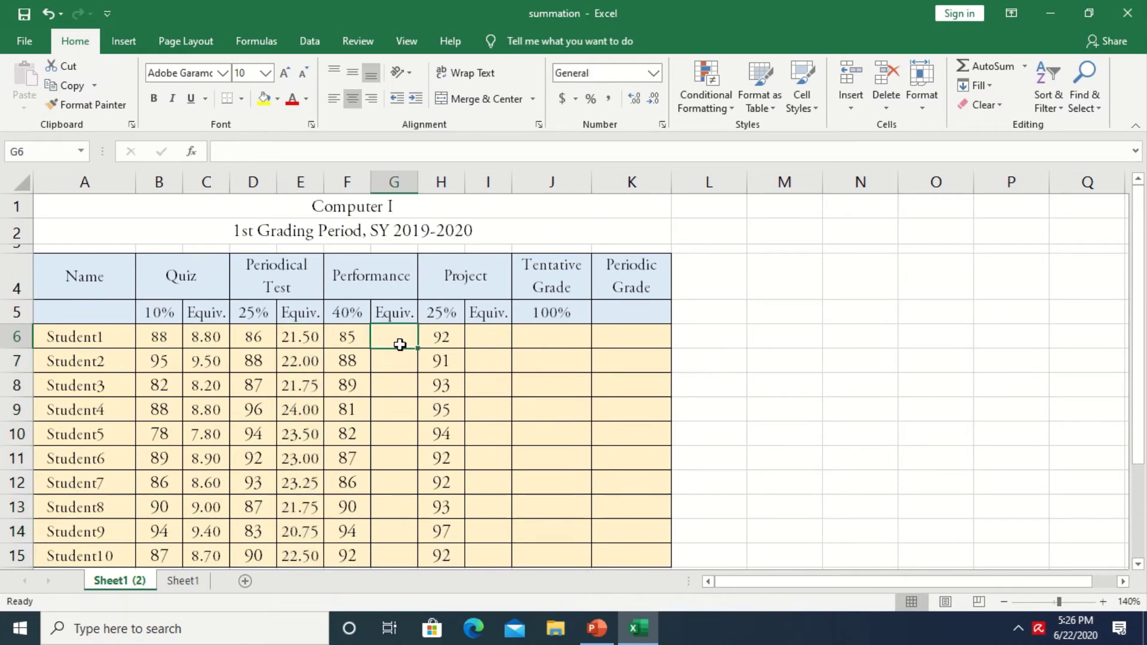
text(=)
click(350, 334)
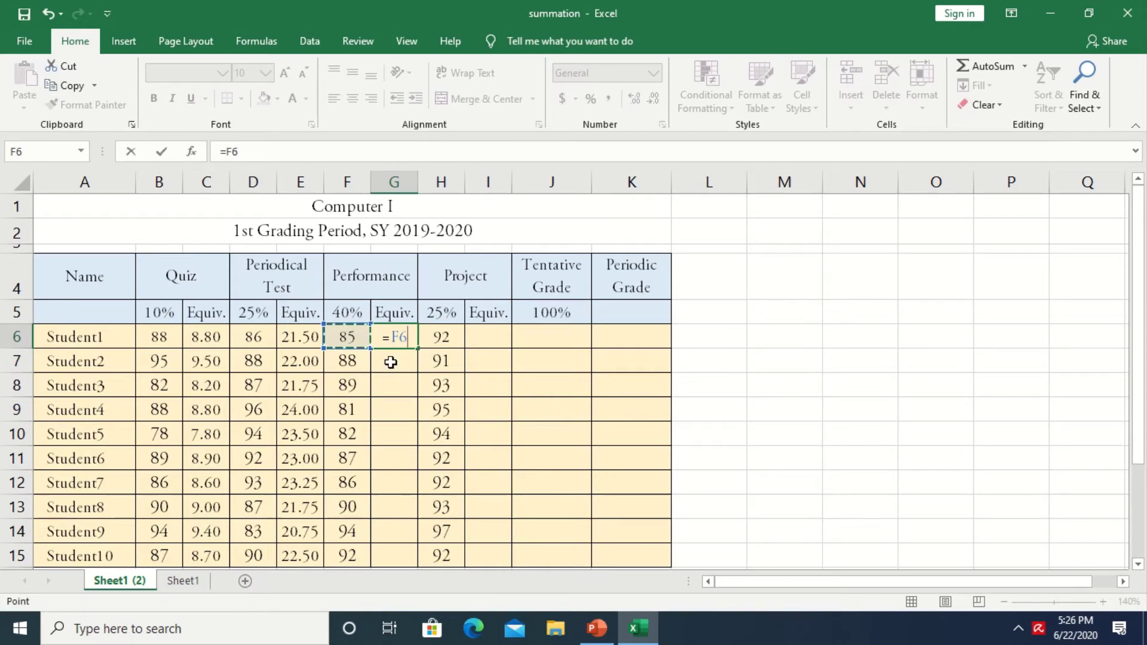
text(*)
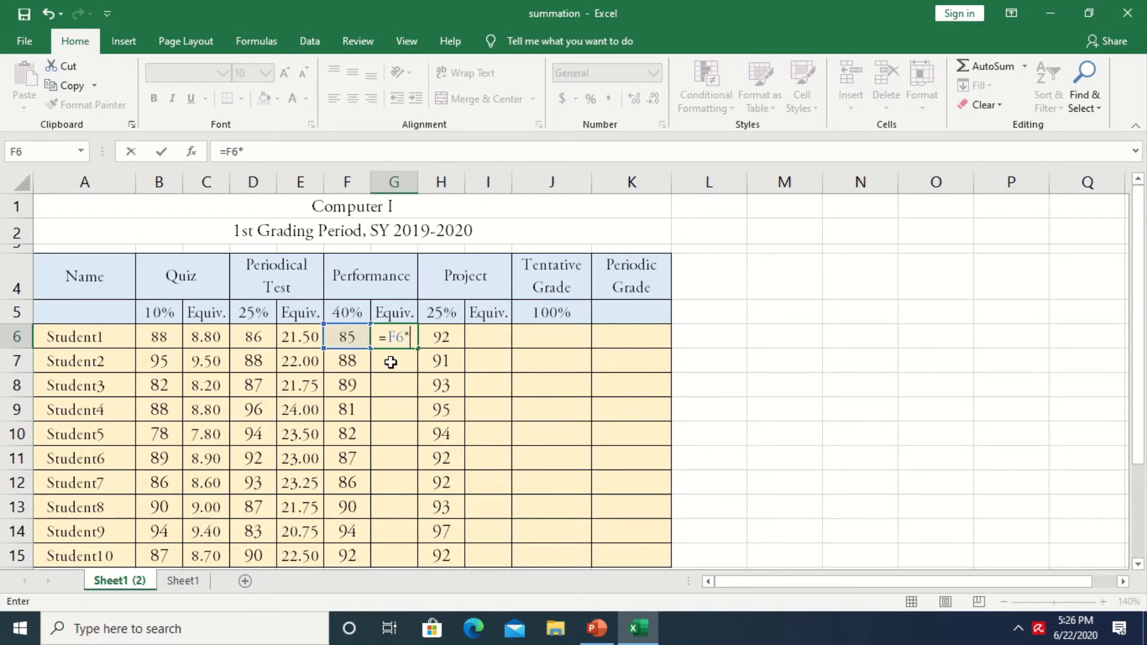
click(347, 311)
key(F4)
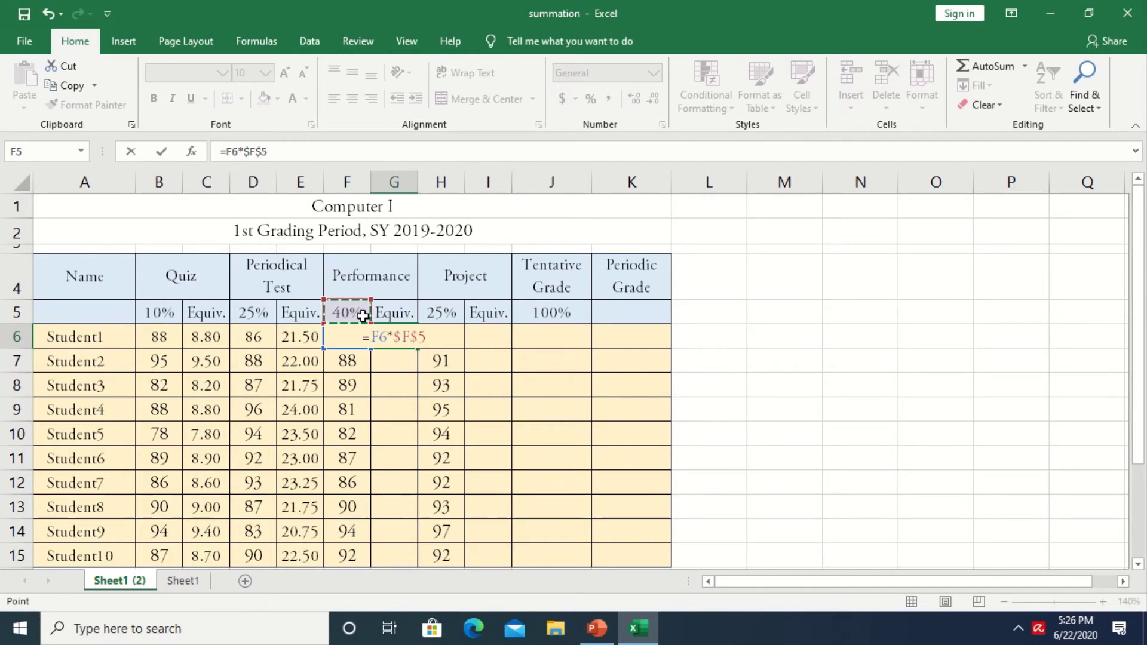
key(Return)
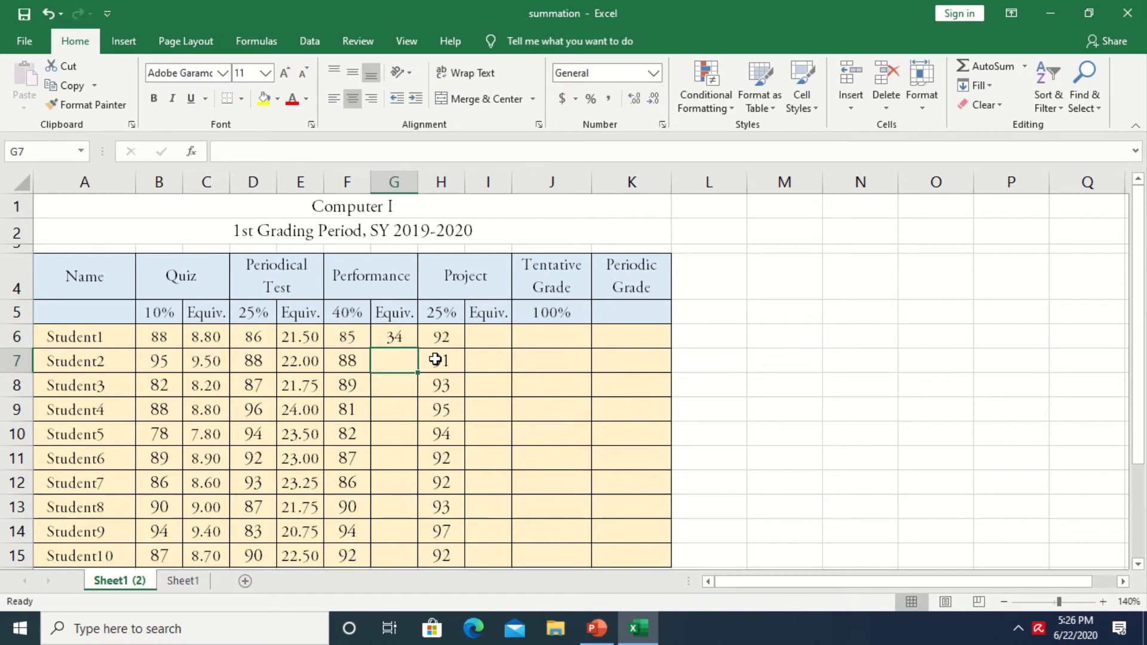
- Format the performance equivalent in G6 to two decimal places and fill it down to G15
click(411, 339)
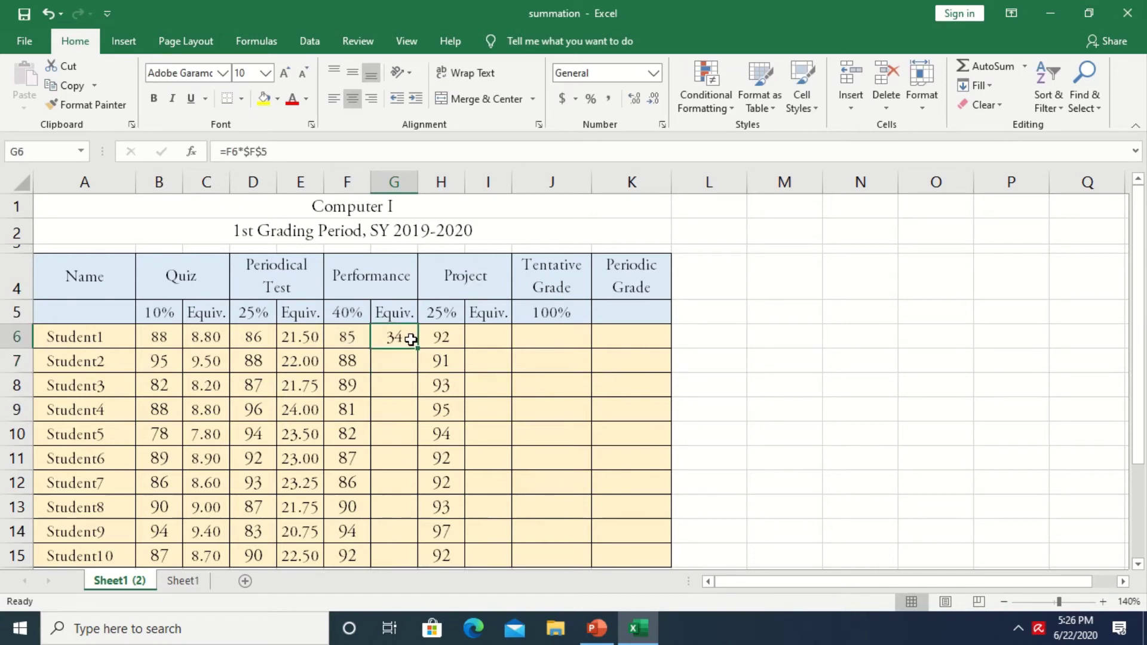
click(629, 101)
click(630, 102)
click(629, 102)
click(653, 99)
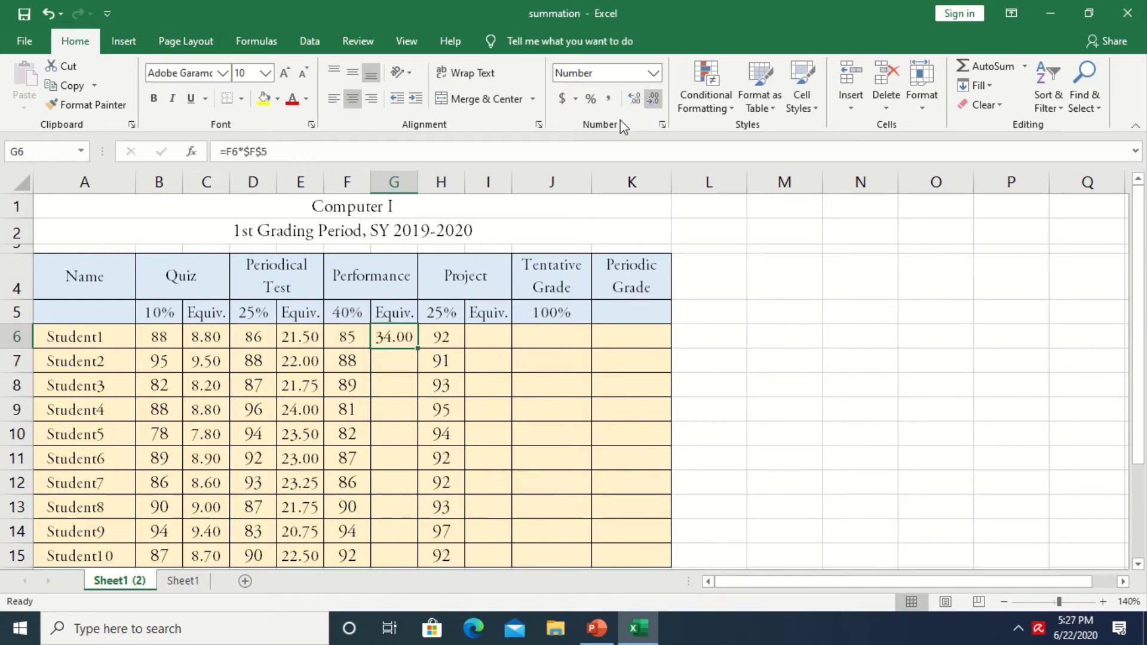
drag(418, 349, 424, 458)
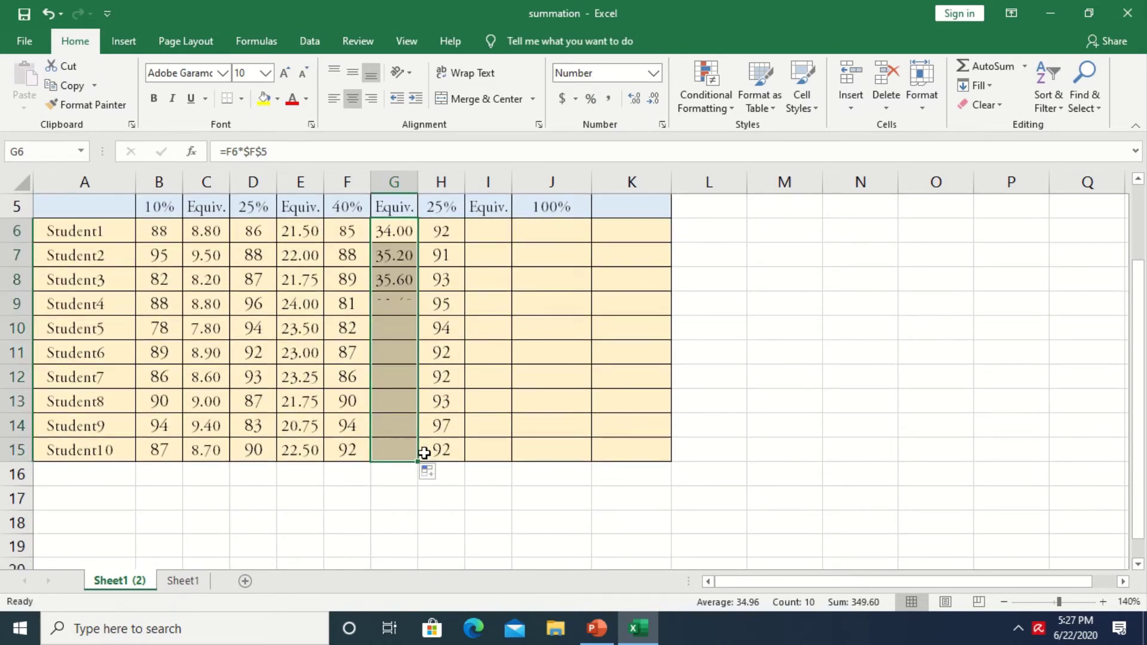
- Enter =H6*$H$5 in I6 to compute Student1's project equivalent, with an absolute reference to the project weight
scroll(545, 493, up, 2)
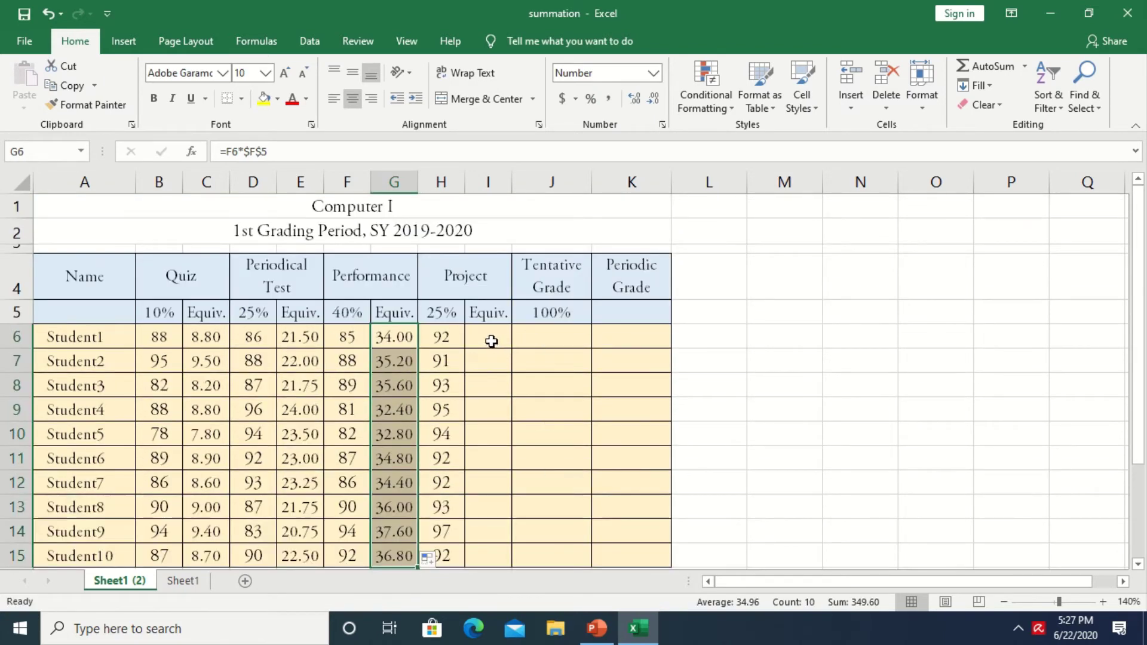
click(491, 341)
text(=)
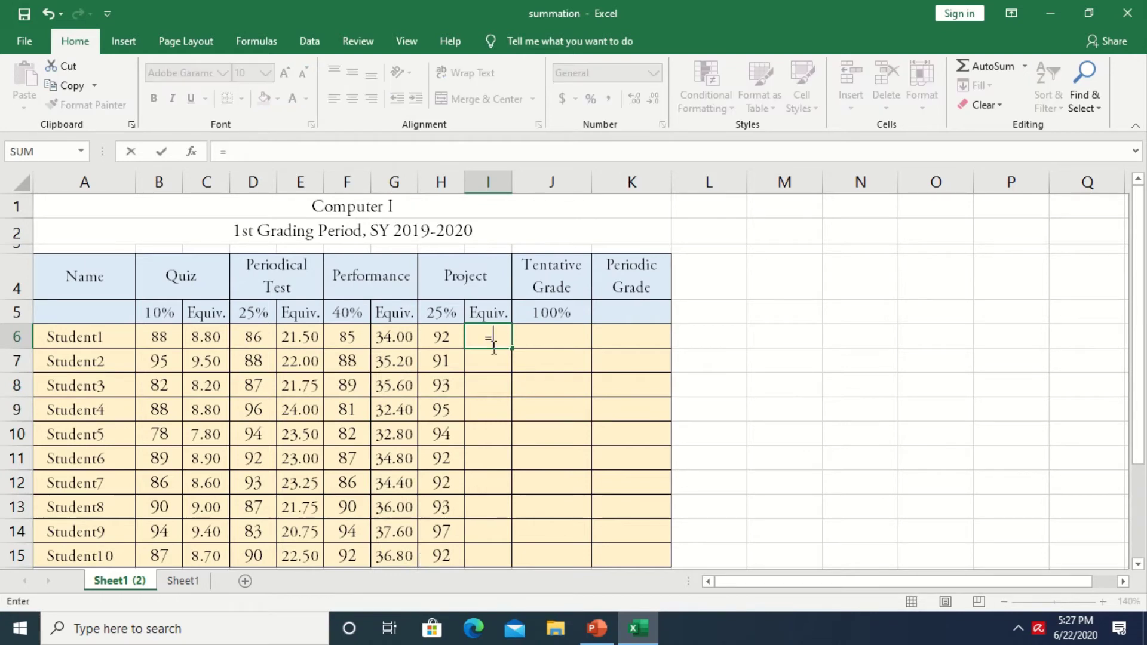
click(443, 333)
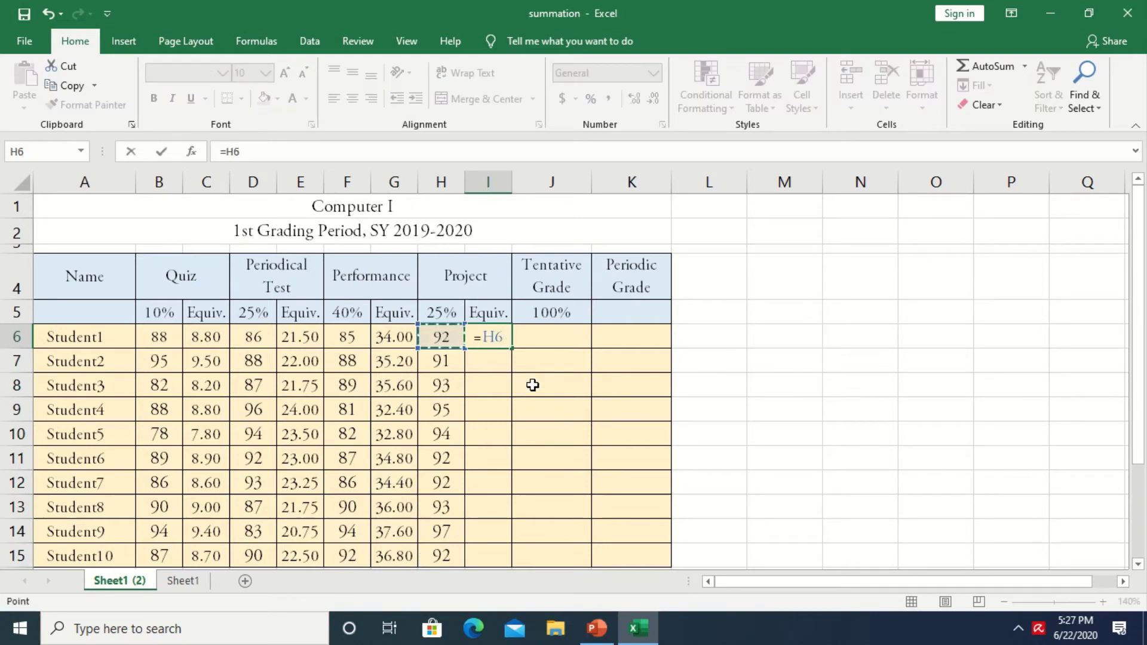
text(*)
click(442, 312)
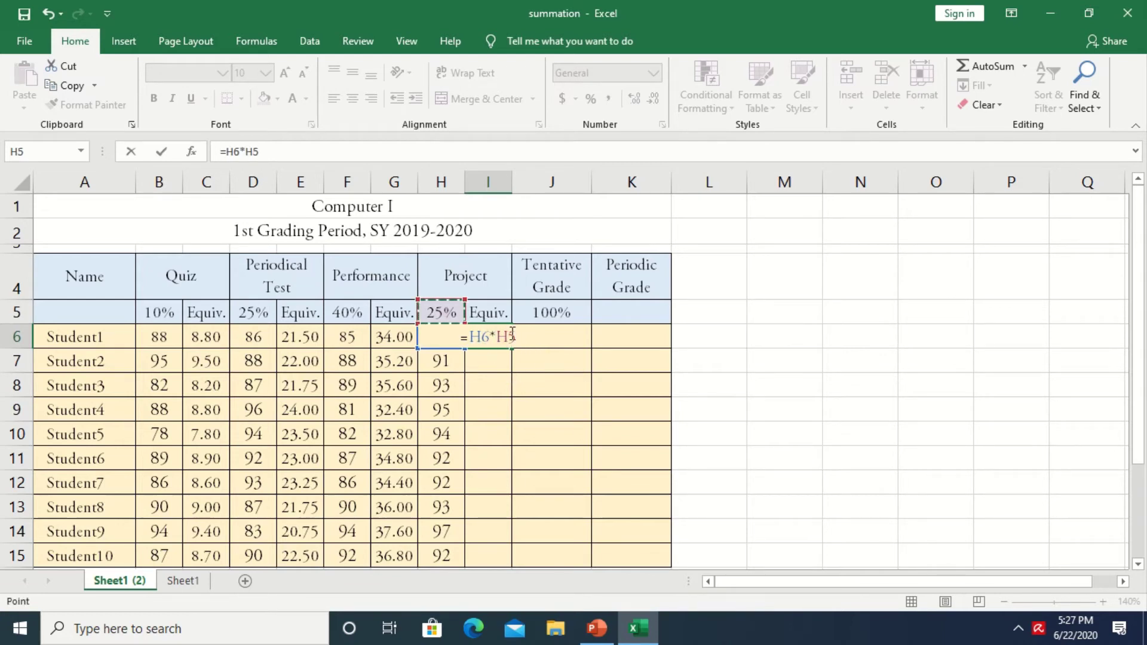
key(F4)
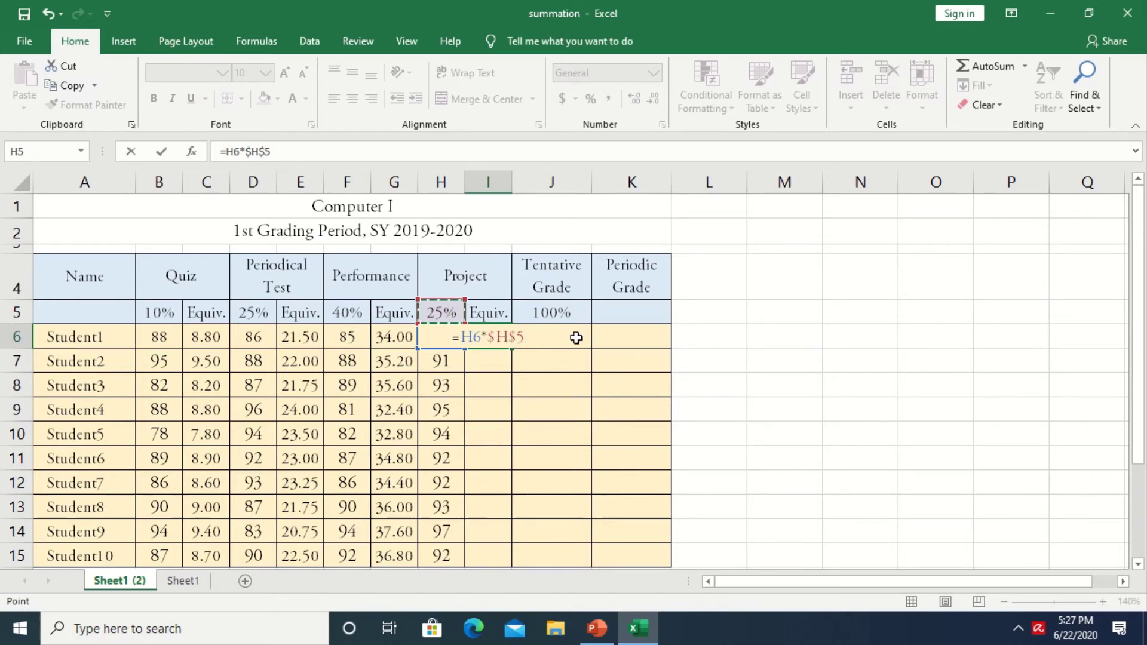
key(Return)
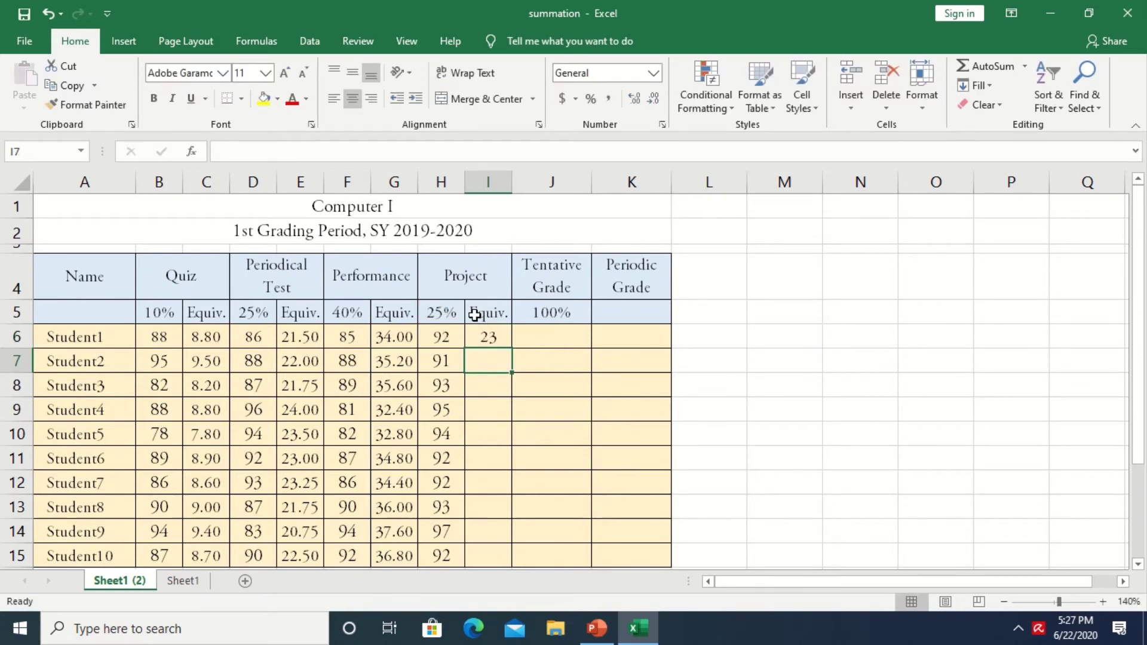
- Apply the percentage format to Student1's project equivalent in I6
click(487, 336)
click(592, 98)
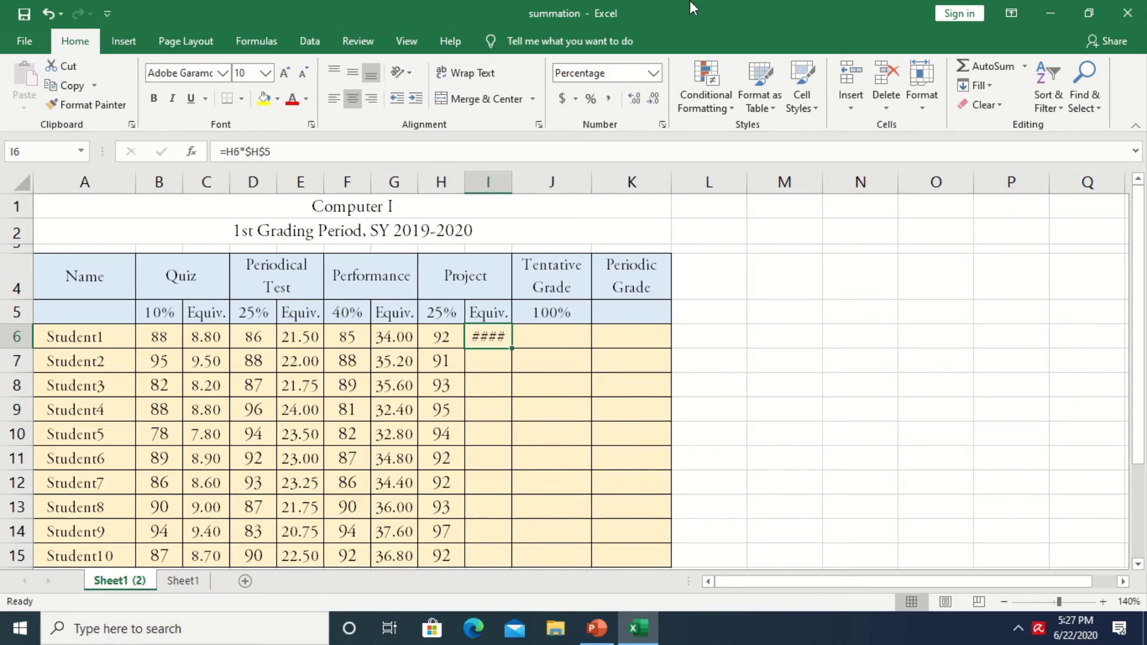
mouse_move(690, 2)
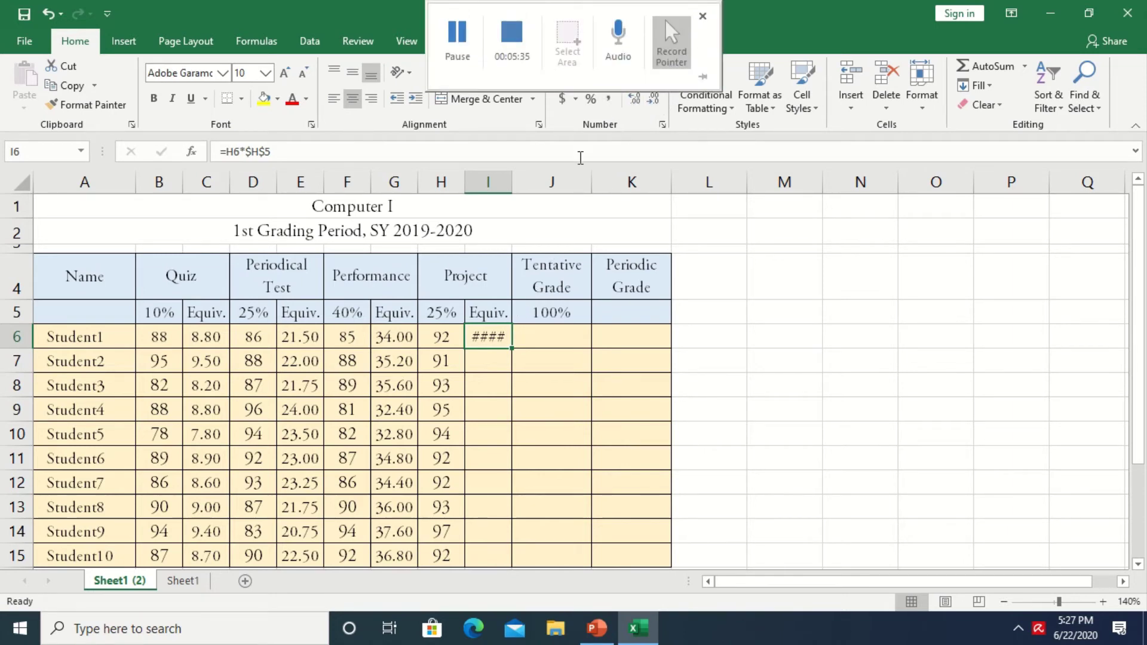
- Re-enter the project equivalent formula =H6*$H$5 in I6, keeping the weight reference absolute
key(F2)
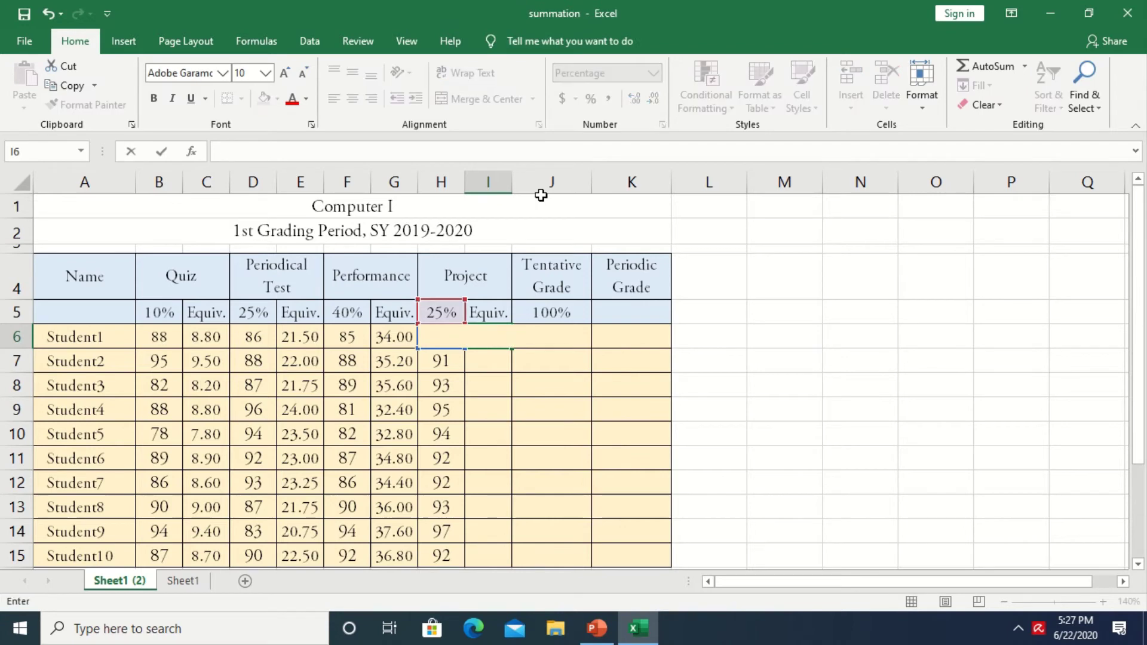
text(=)
key(Left)
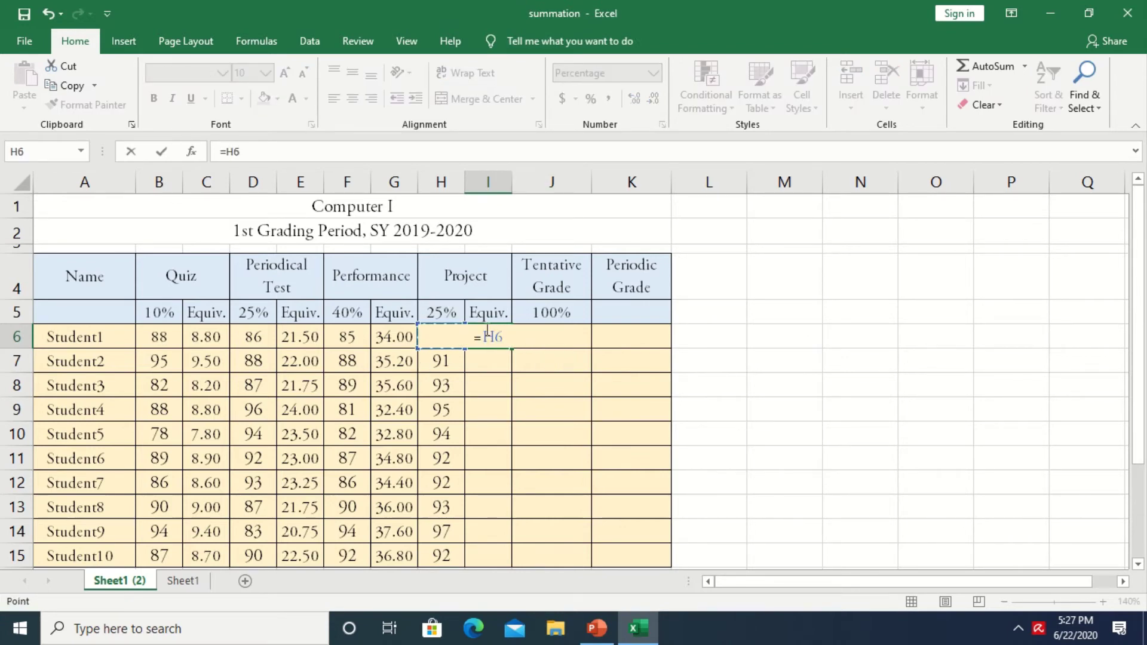
text(*)
click(448, 312)
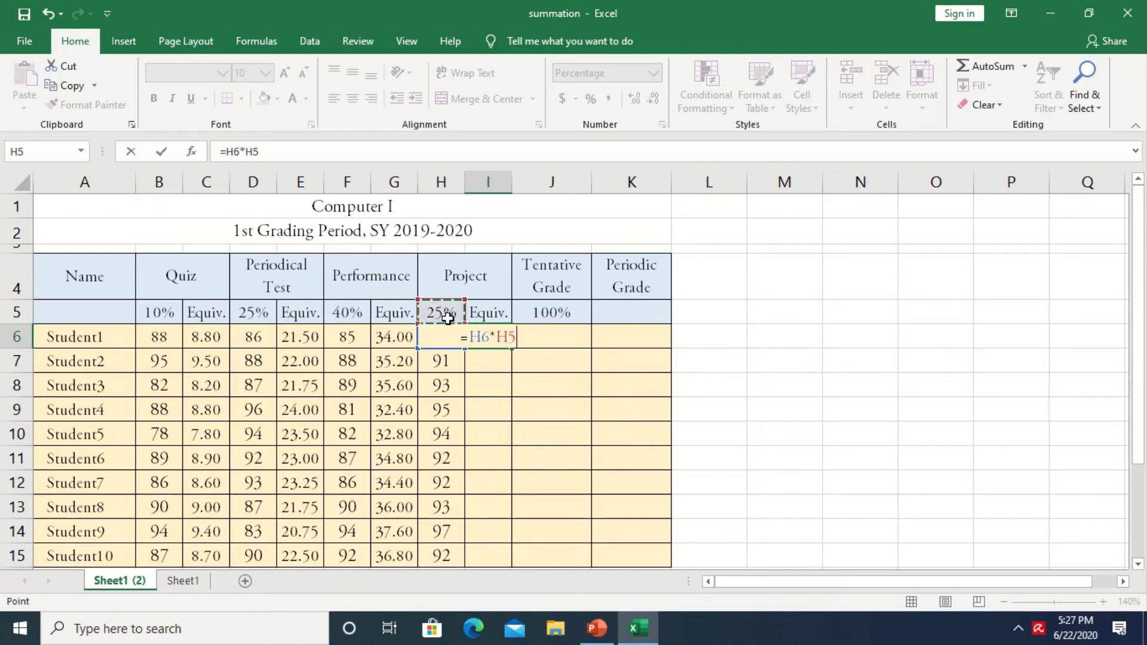
text(4)
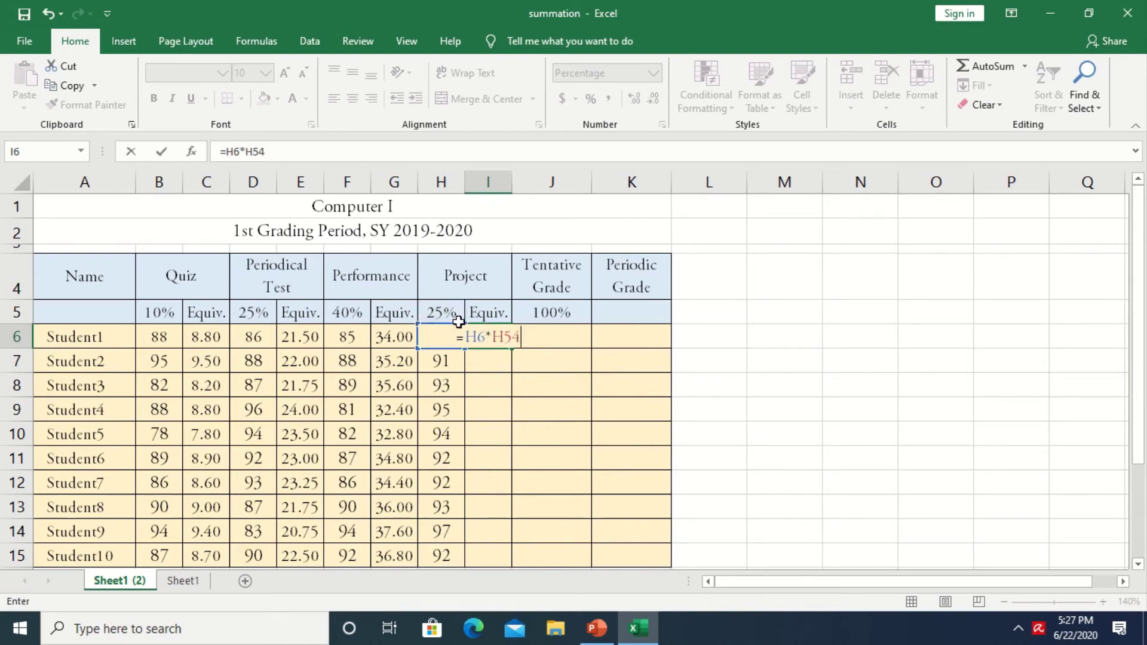
key(BackSpace)
key(BackSpace)
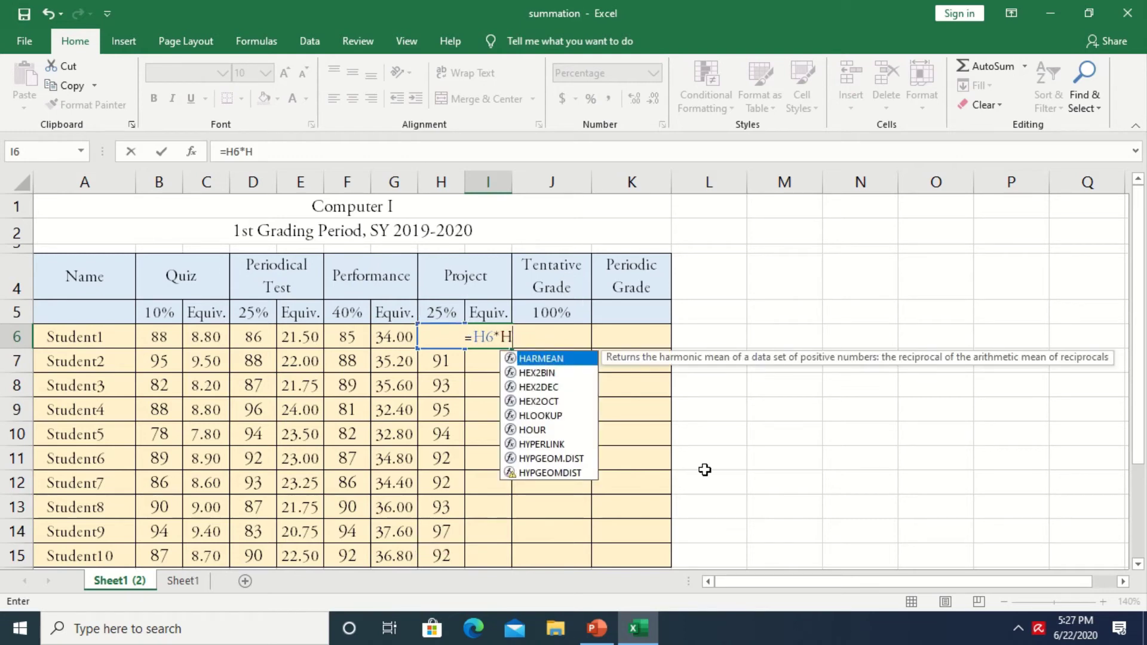
key(BackSpace)
click(450, 312)
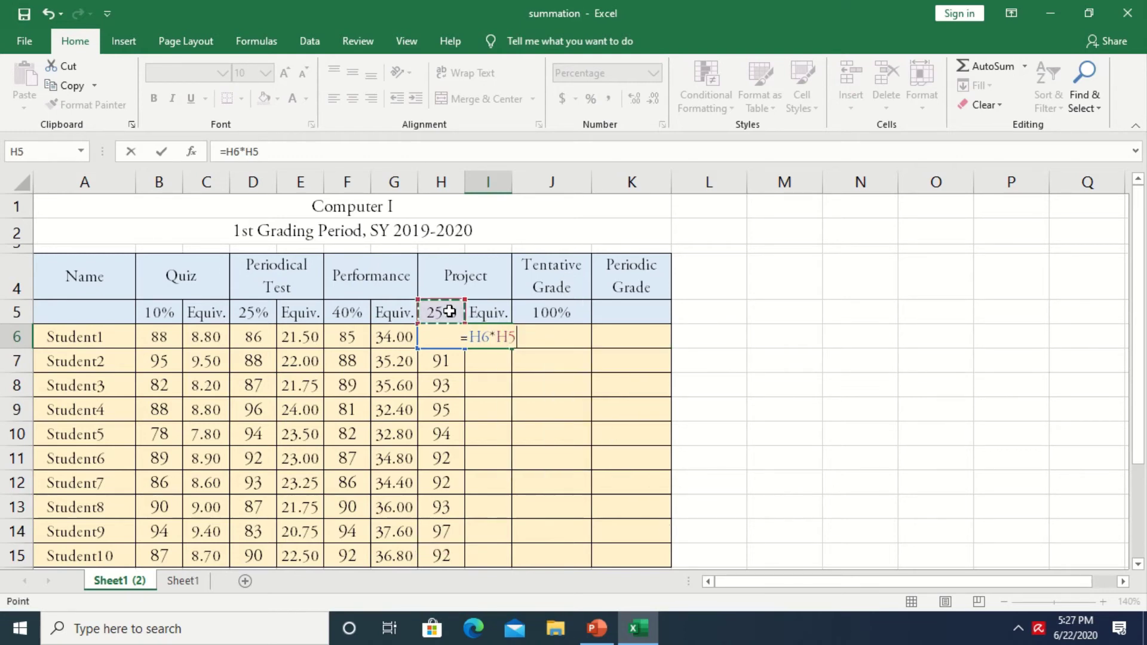
key(F4)
key(Return)
- Widen column I slightly and set Student1's project equivalent in I6 to the Number format with two decimal places
drag(507, 187, 524, 187)
click(496, 339)
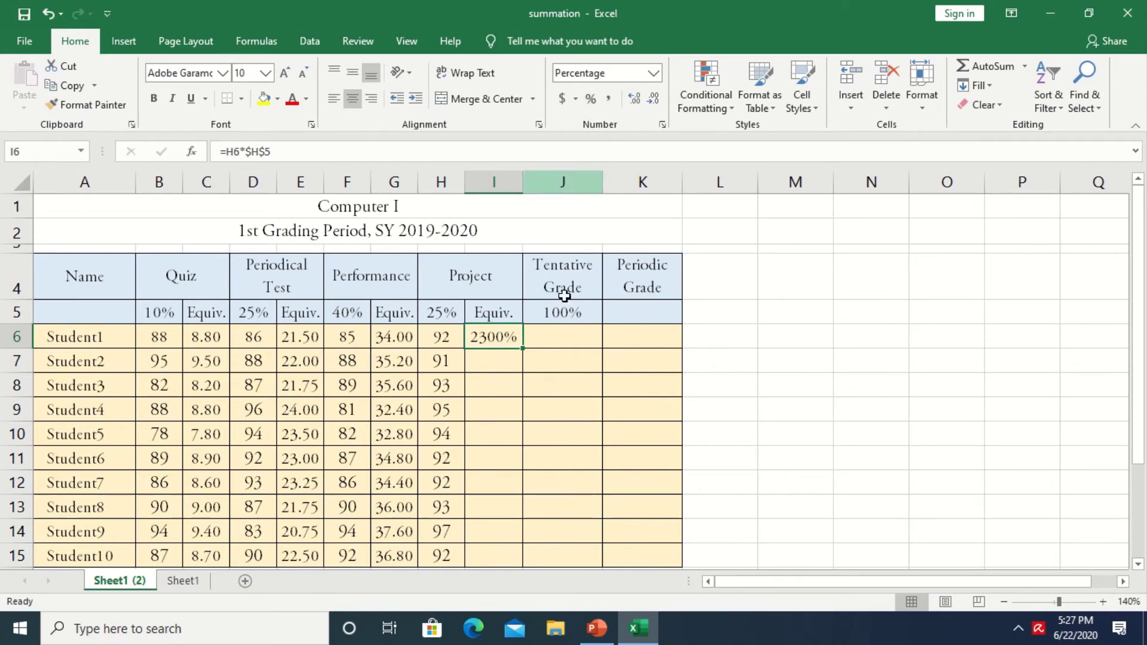
click(653, 73)
click(618, 141)
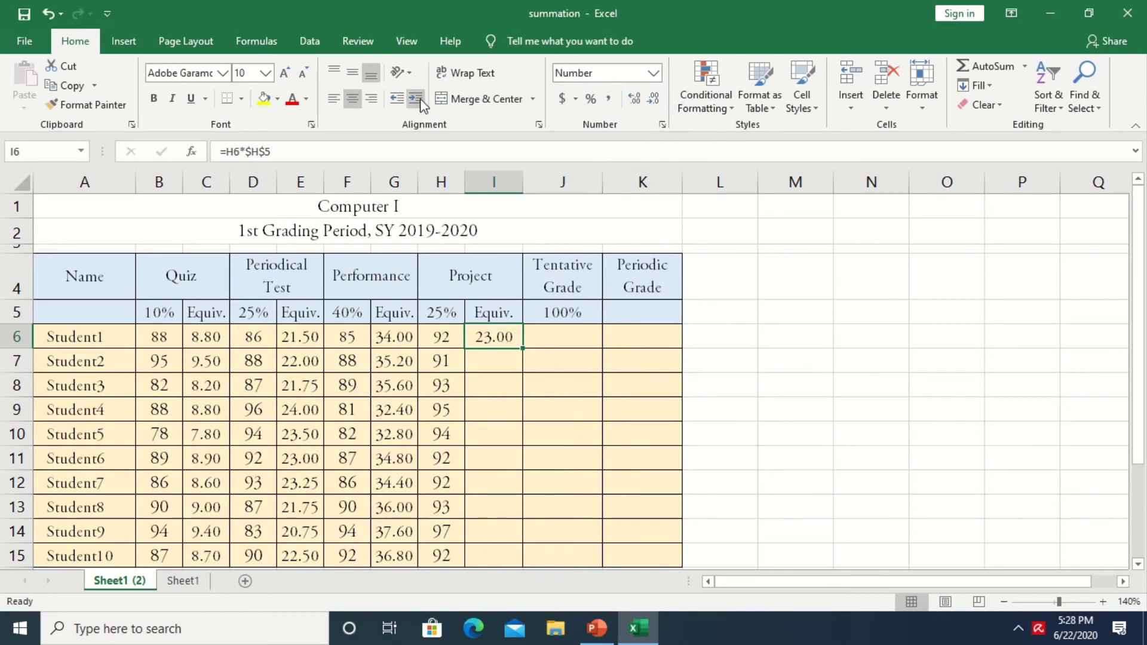
- Copy the project equivalent formula from I6 down to Student10 in I15, and narrow column I slightly
drag(522, 348, 502, 559)
drag(523, 179, 517, 179)
- Enter =C6+E6+G6+I6 in J6 to add up Student1's four equivalents as the tentative grade
click(546, 333)
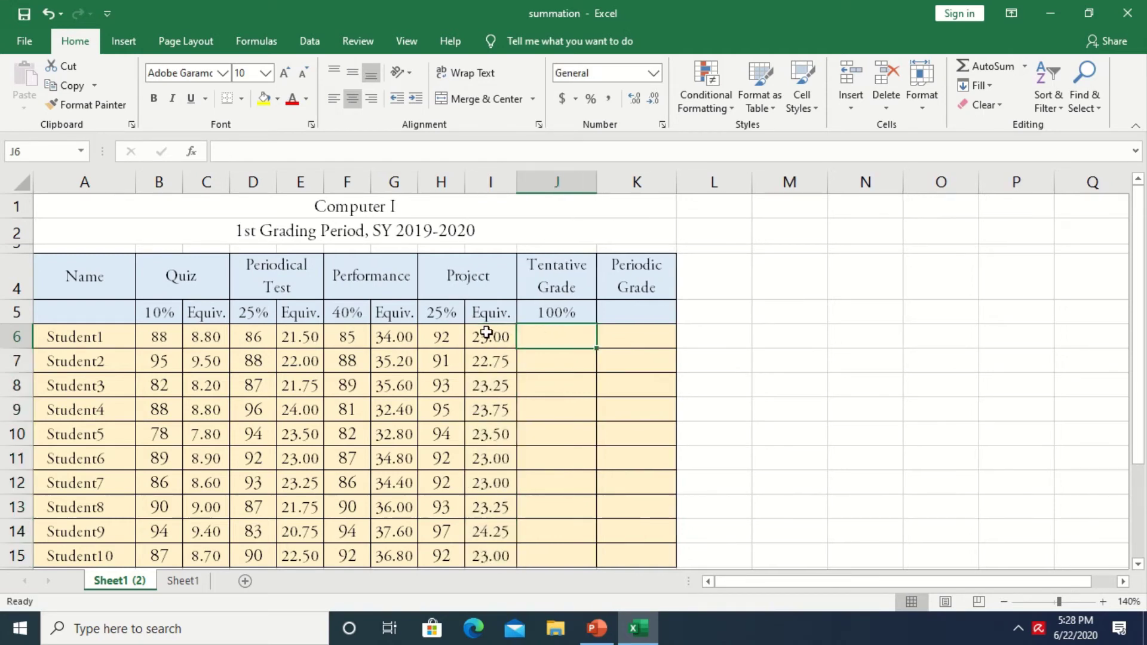
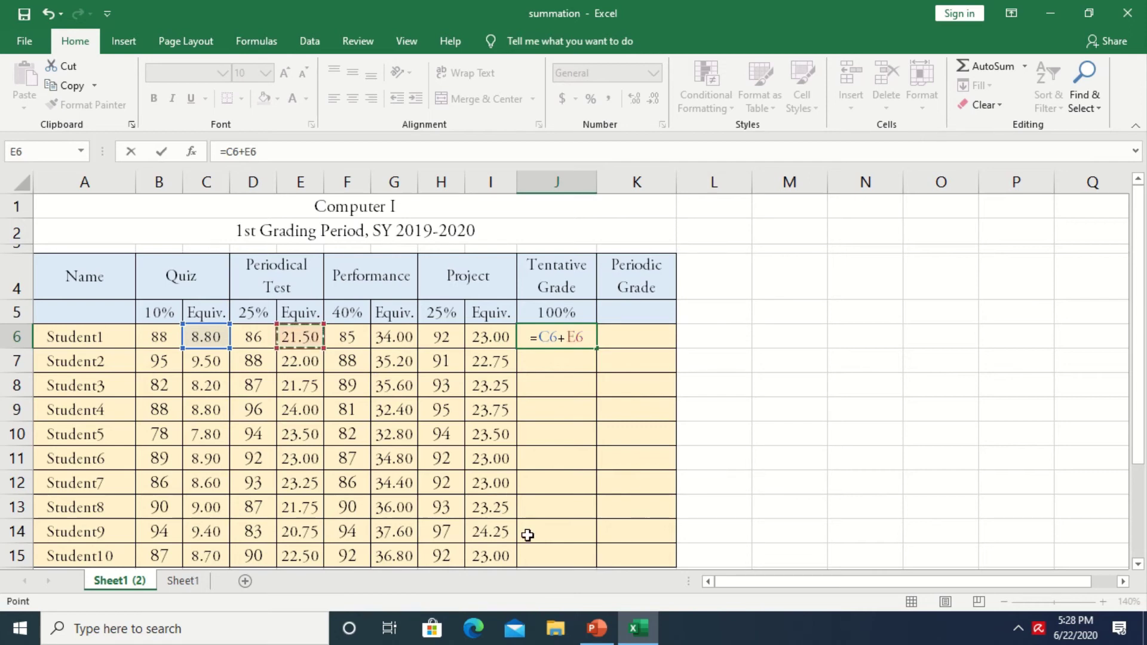
text(+)
click(405, 332)
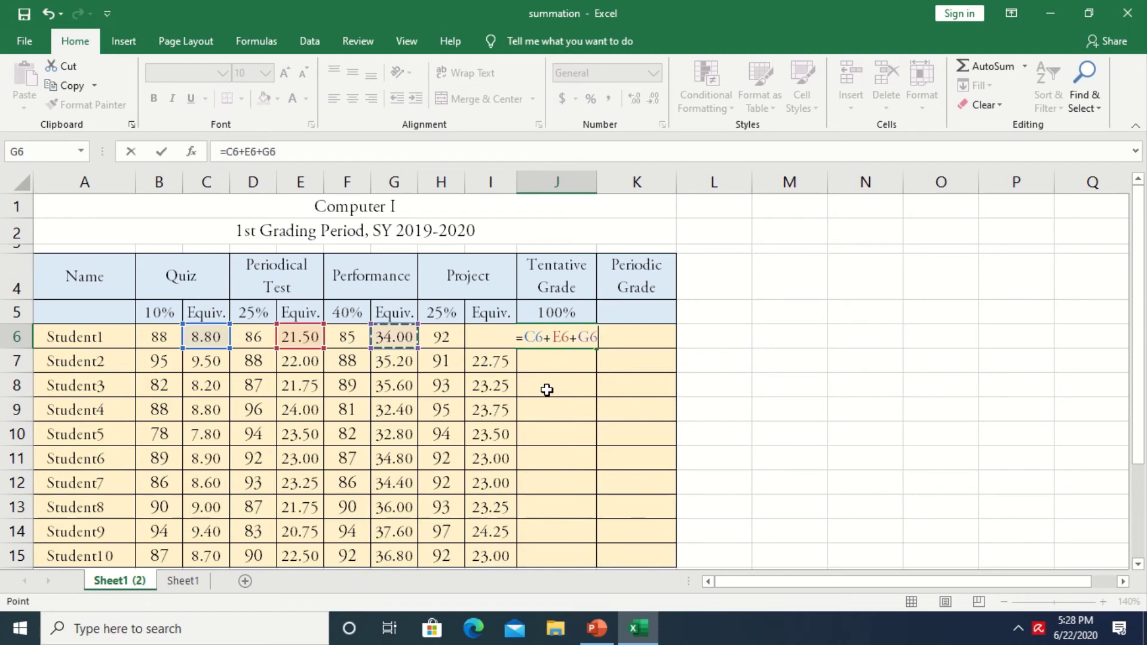
text(+)
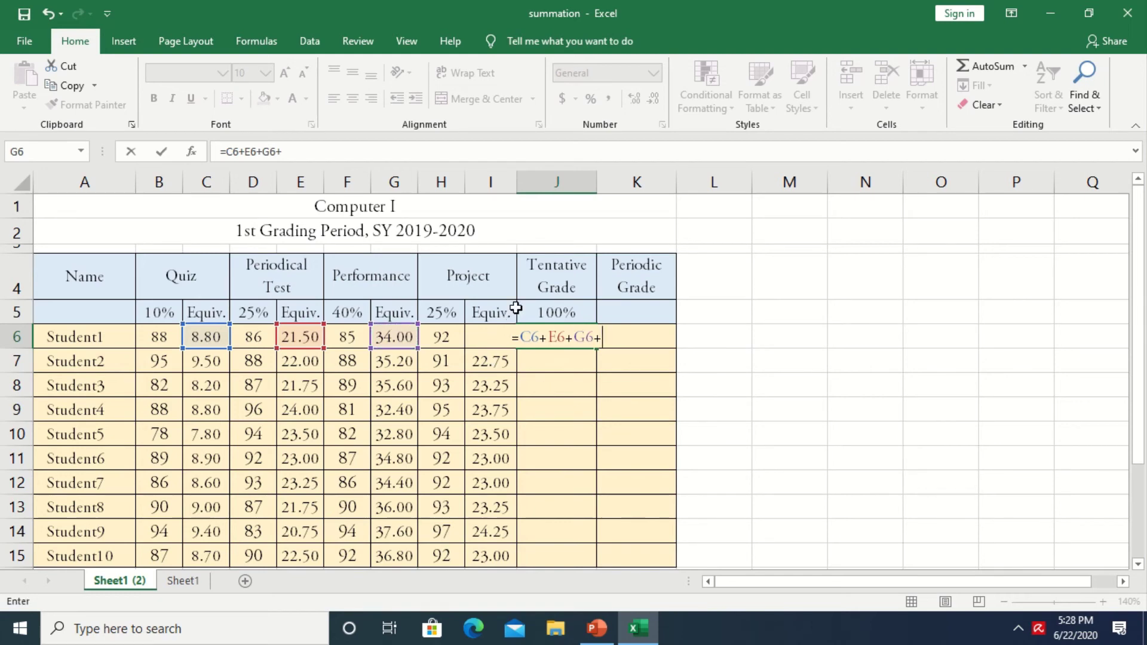
click(493, 332)
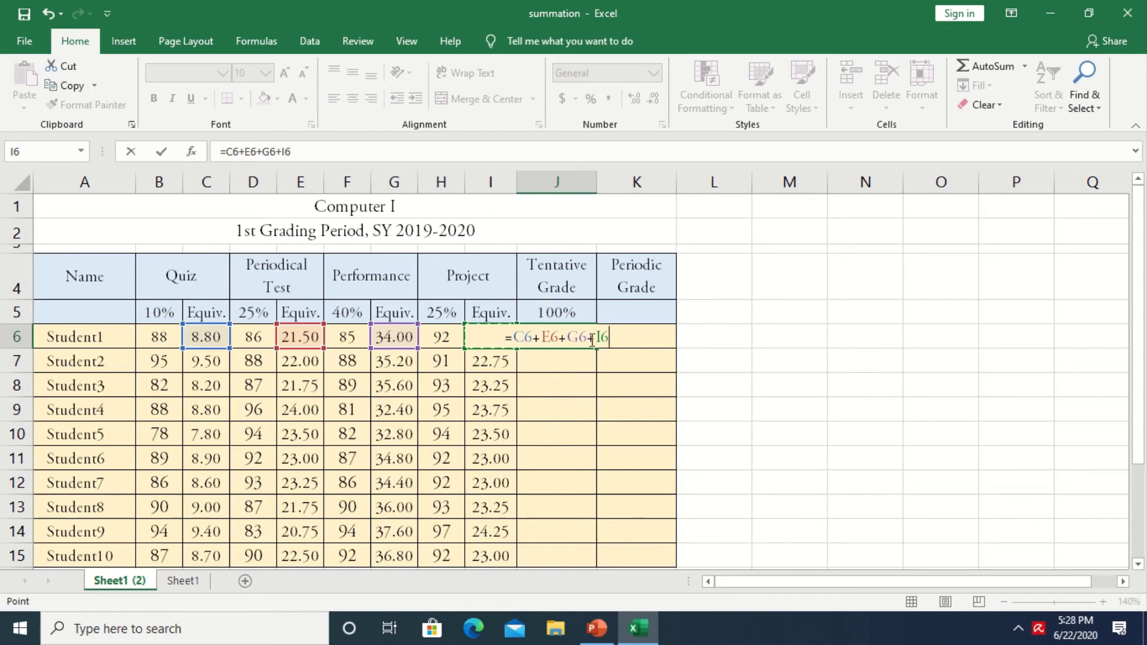
key(Return)
- Copy the tentative grade formula from J6 down to Student10 in J15
click(566, 335)
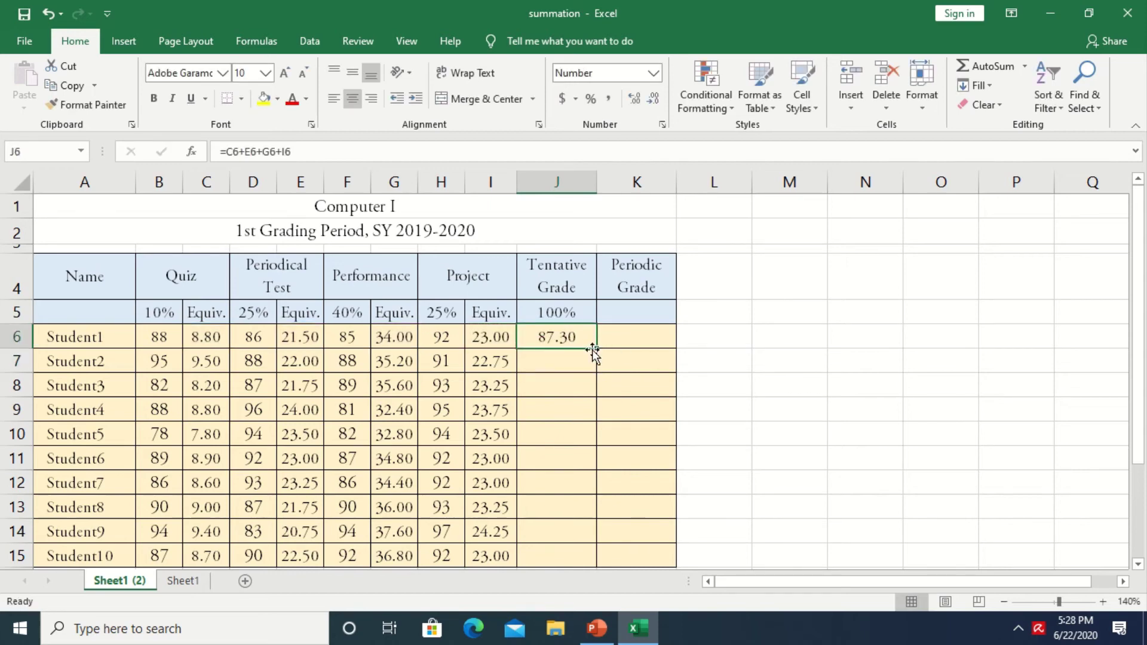
click(600, 349)
drag(598, 348, 580, 561)
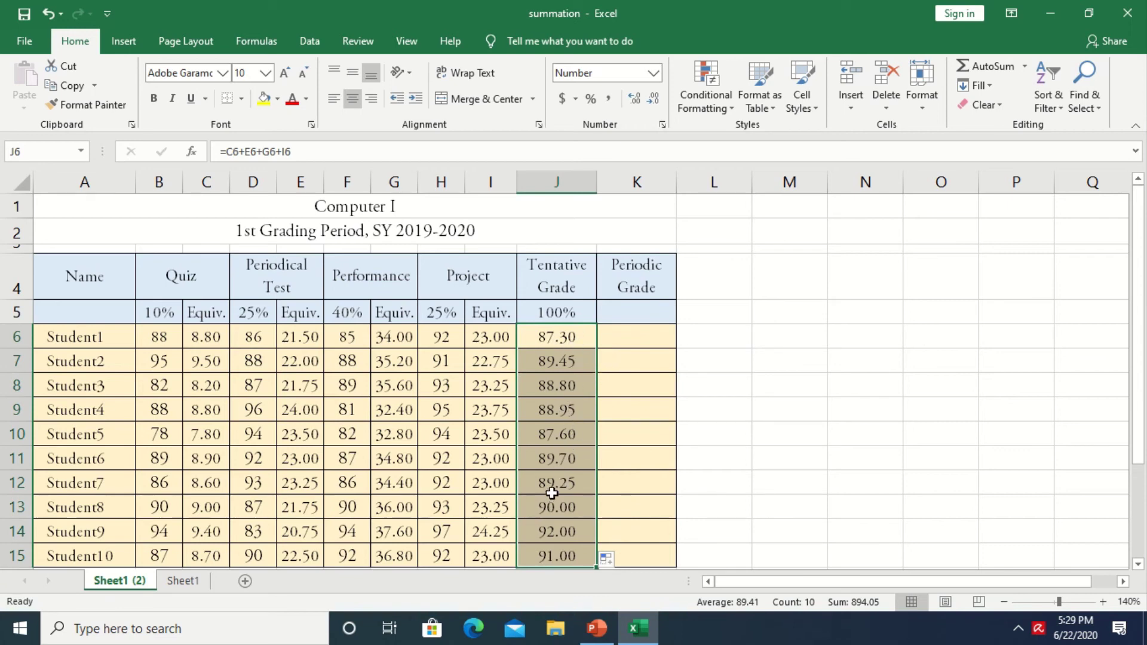
- Enter =J6 in K6 as Student1's periodic grade and copy the formula down to K15
click(621, 335)
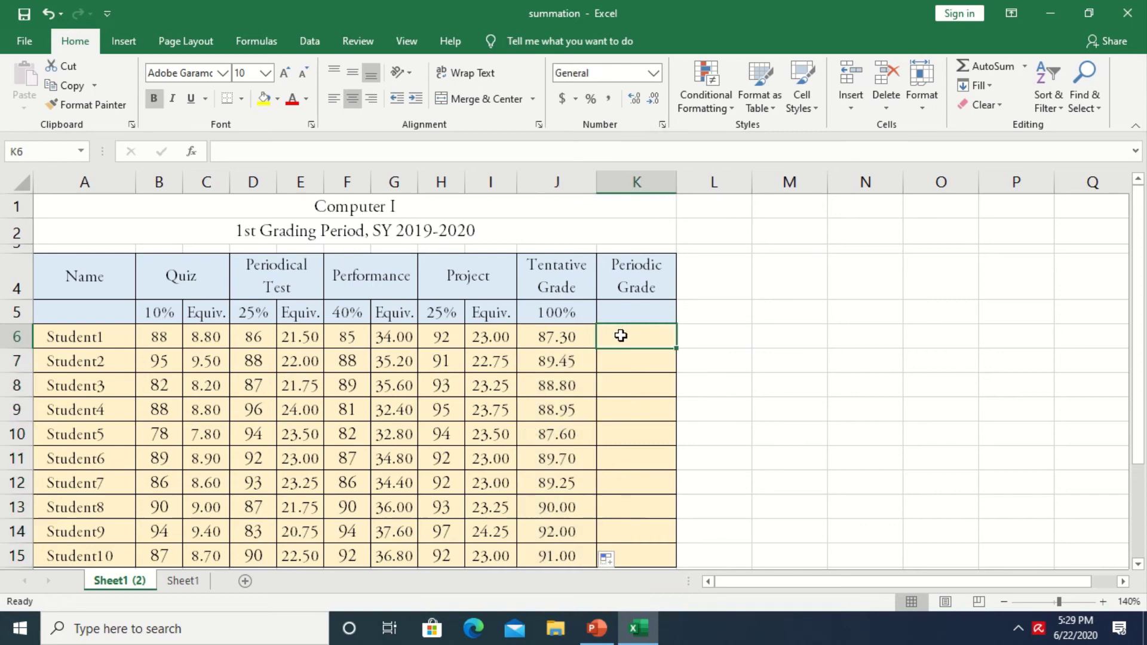
text(=)
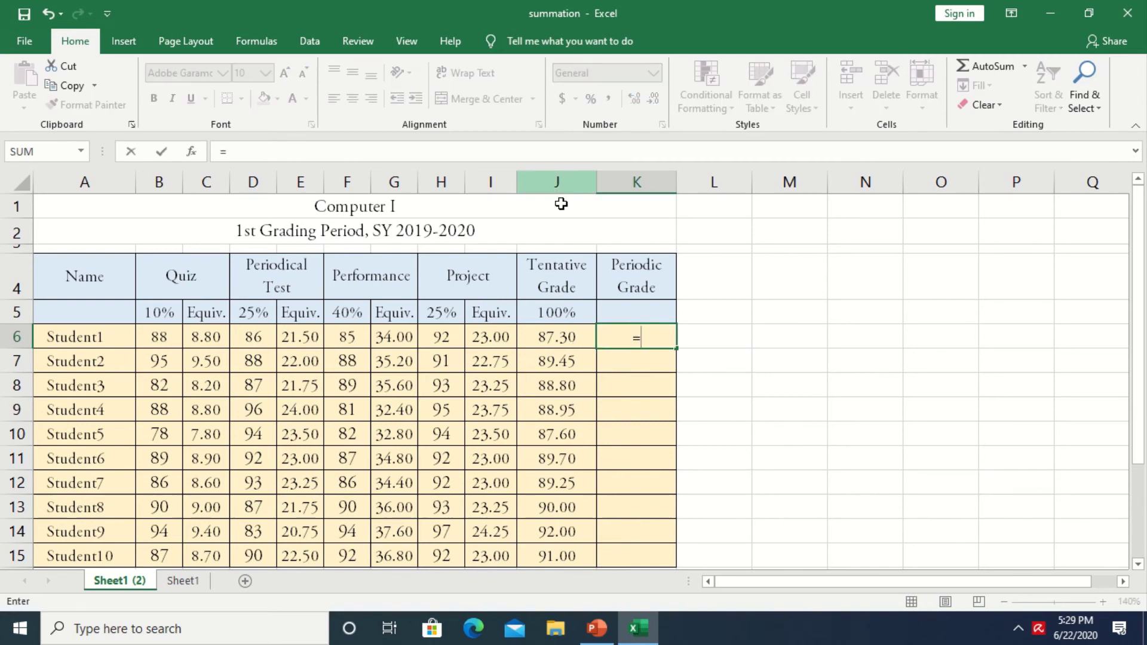
click(566, 338)
key(Return)
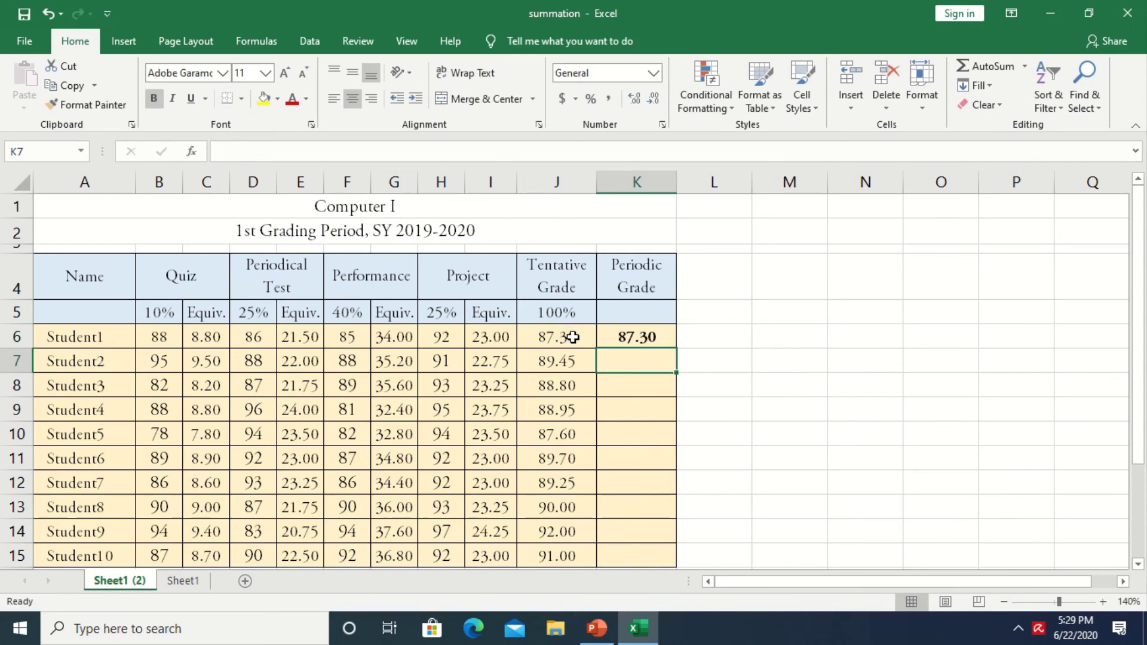
click(651, 337)
drag(674, 349, 663, 565)
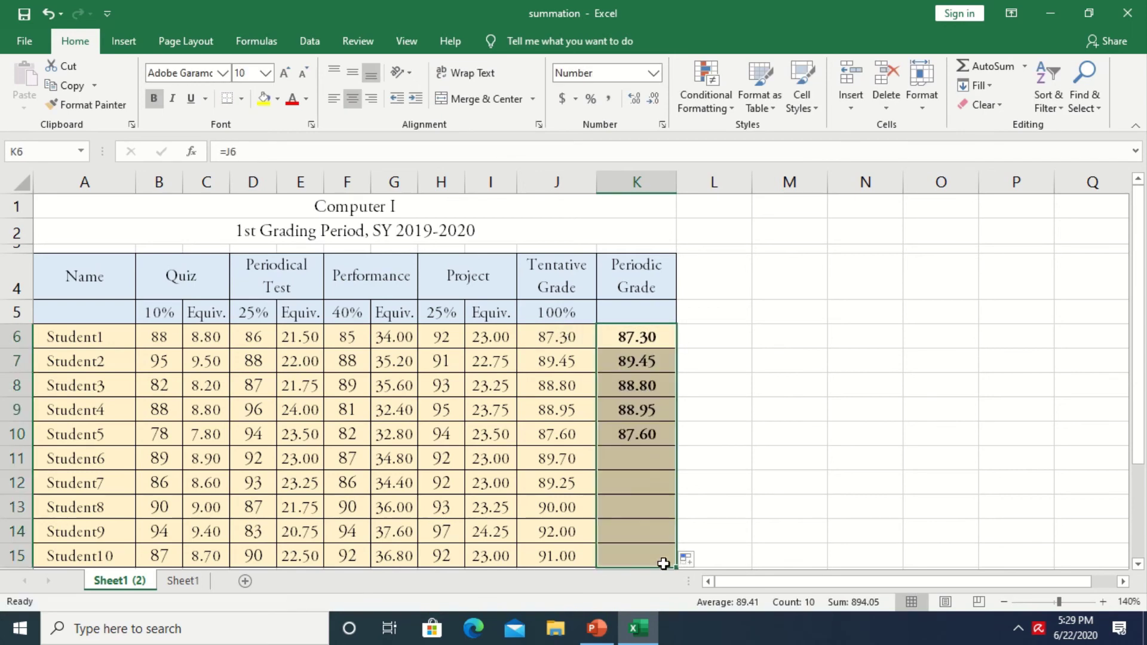
- Edit the periodic grade formula in K6 to =ROUND(J6,0) so the tentative grade is rounded to a whole number
click(626, 338)
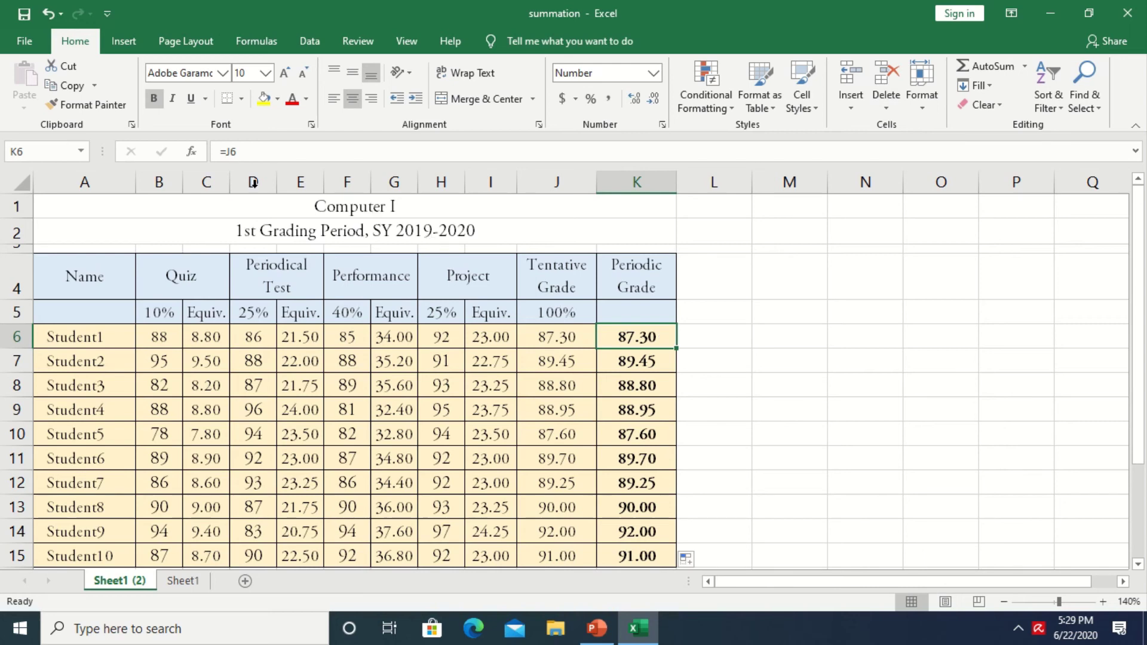
click(227, 152)
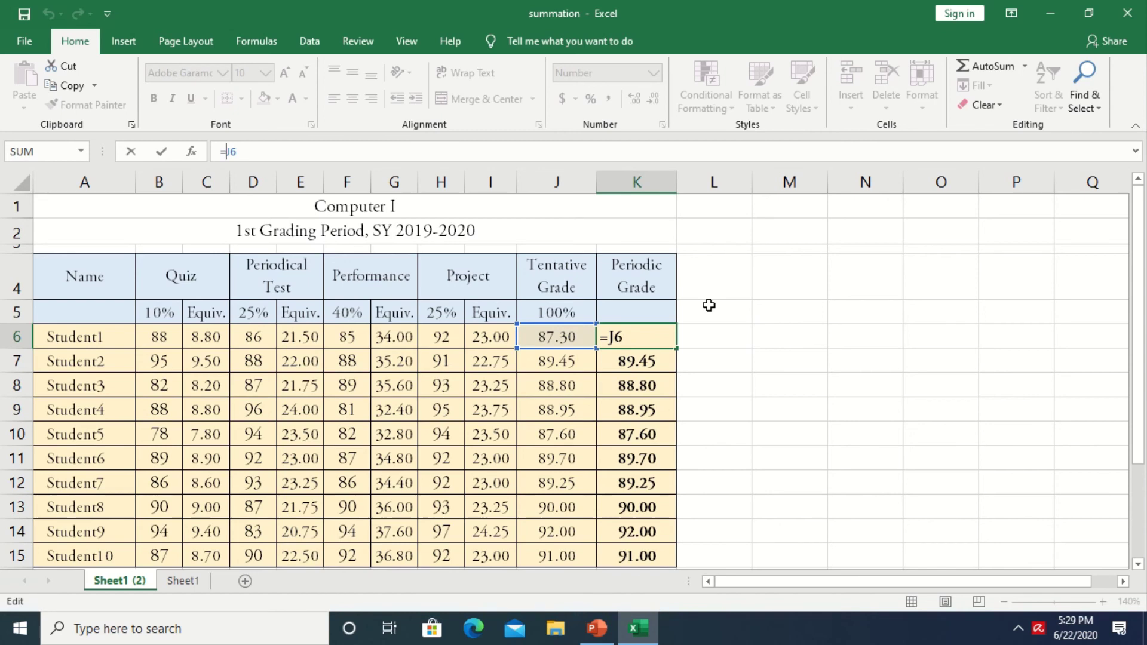
text(rou)
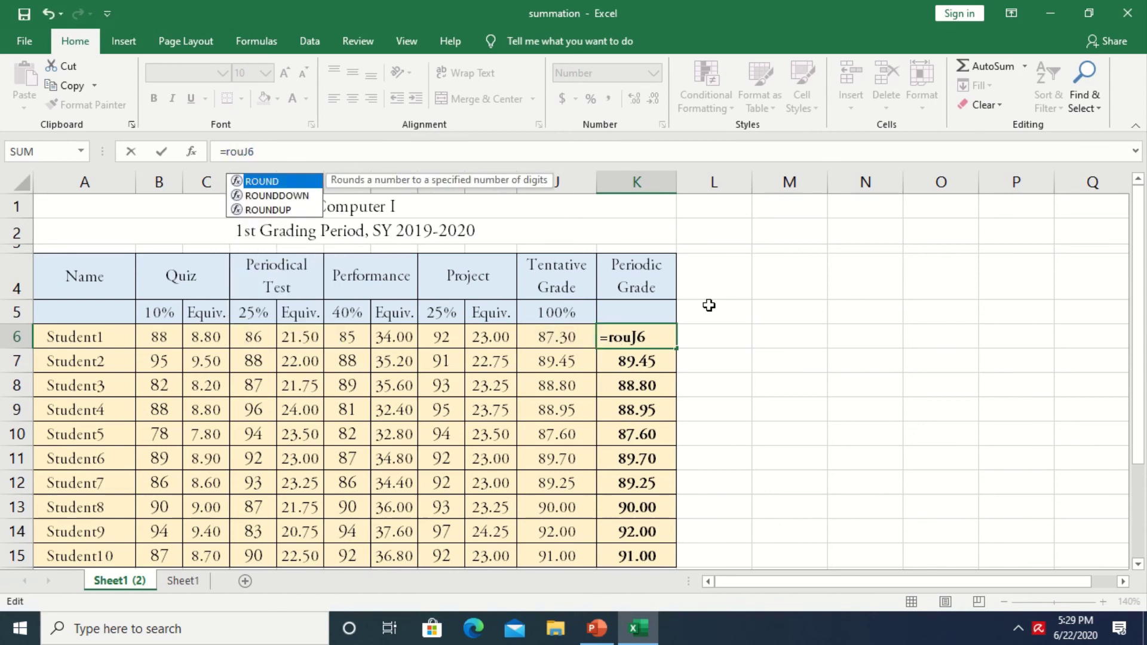
text(nd()
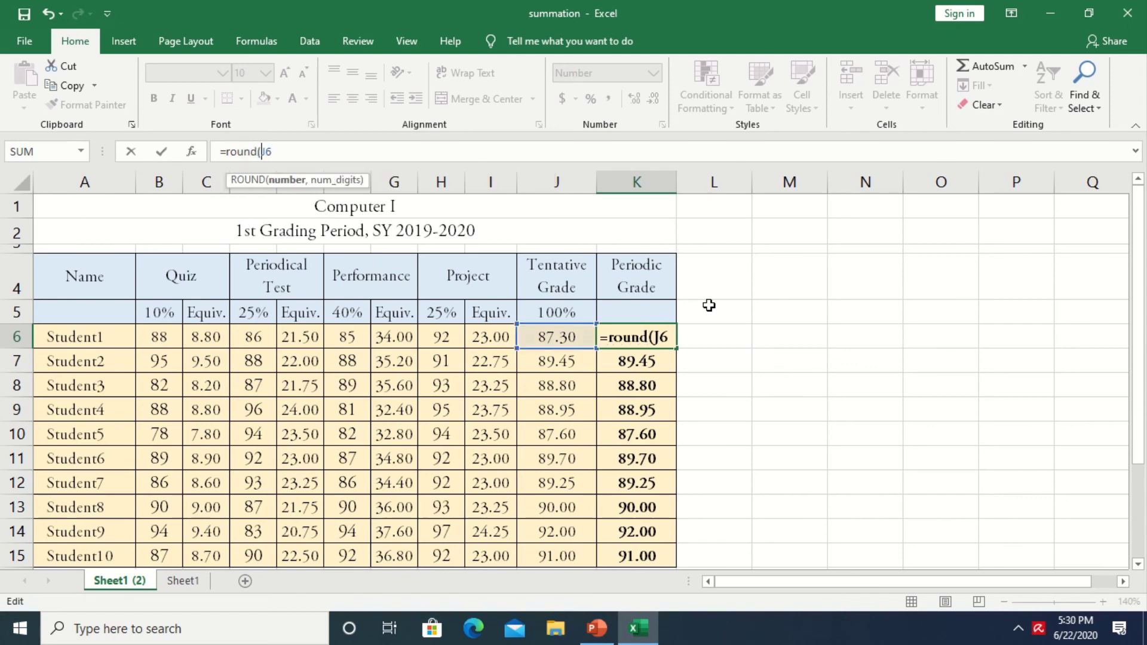
click(671, 337)
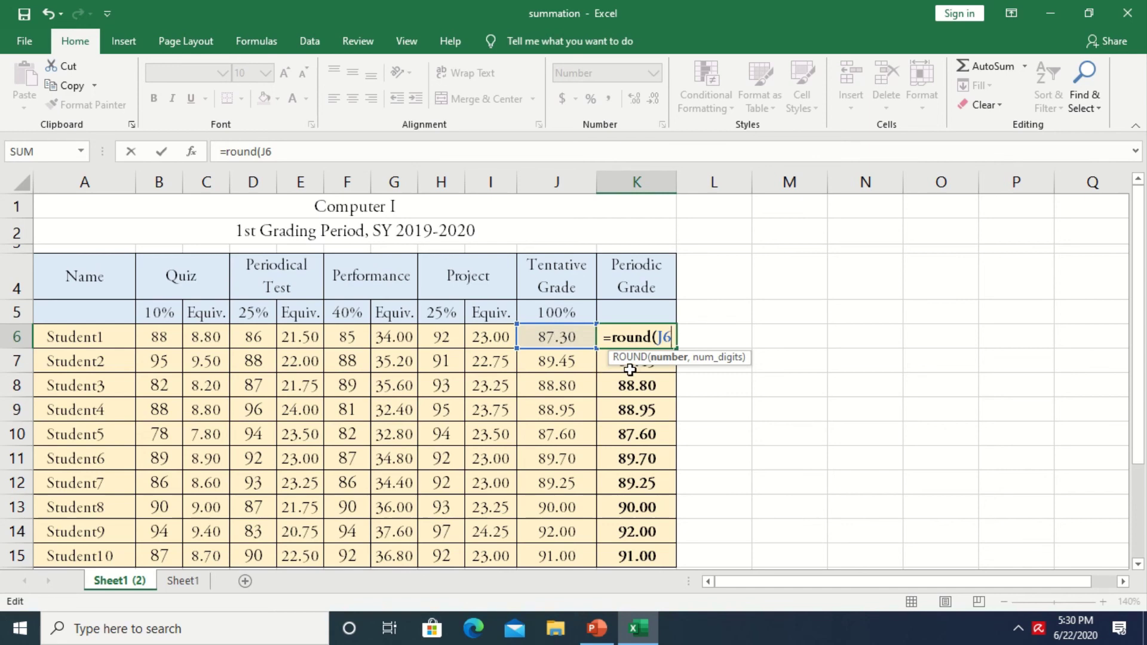
text(,)
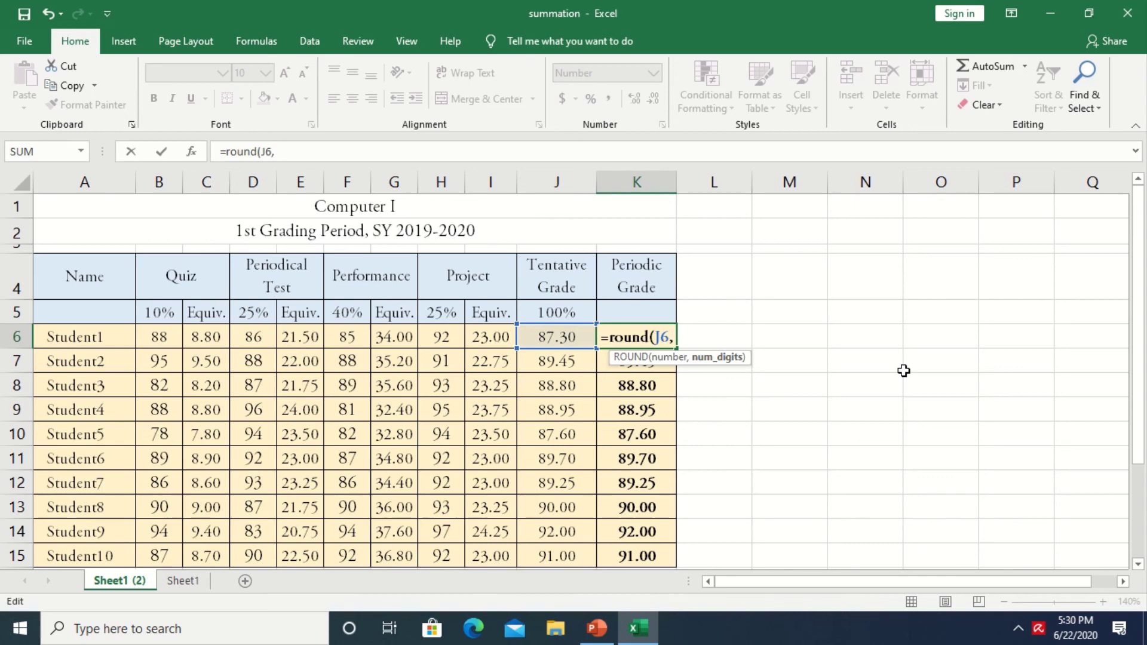
text(0)
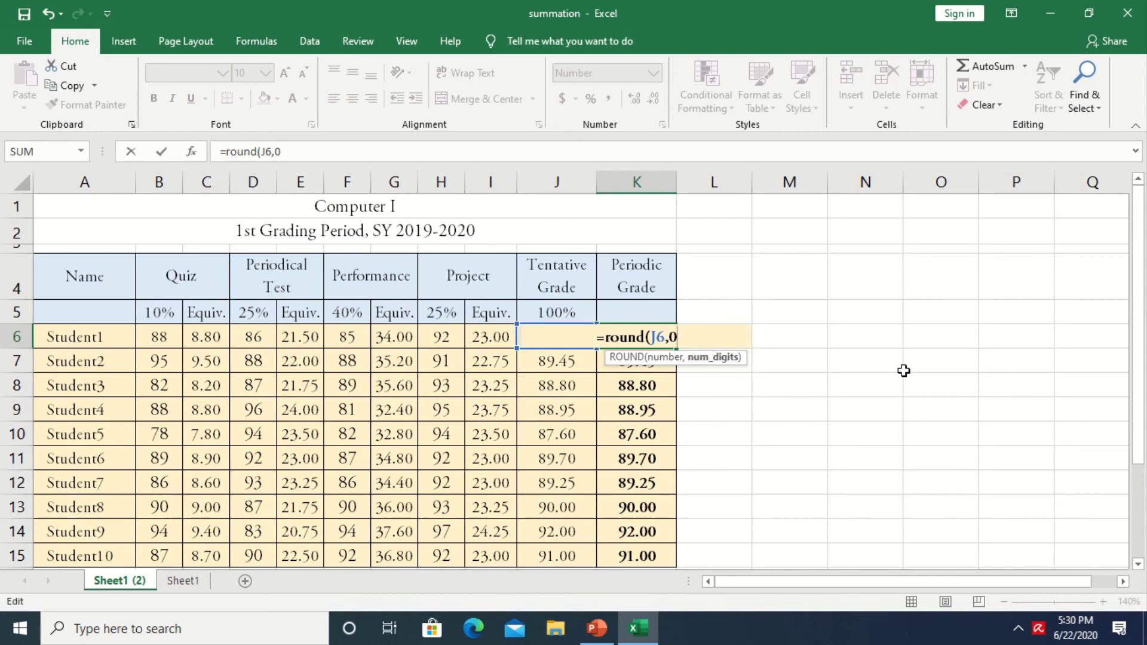
text())
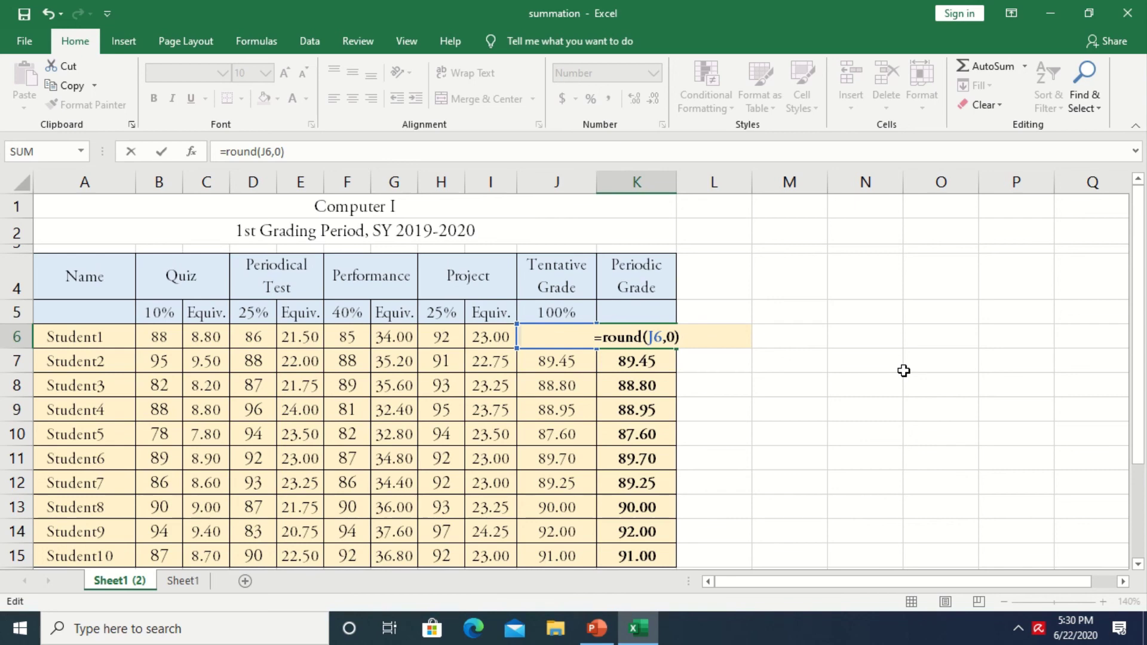
key(Return)
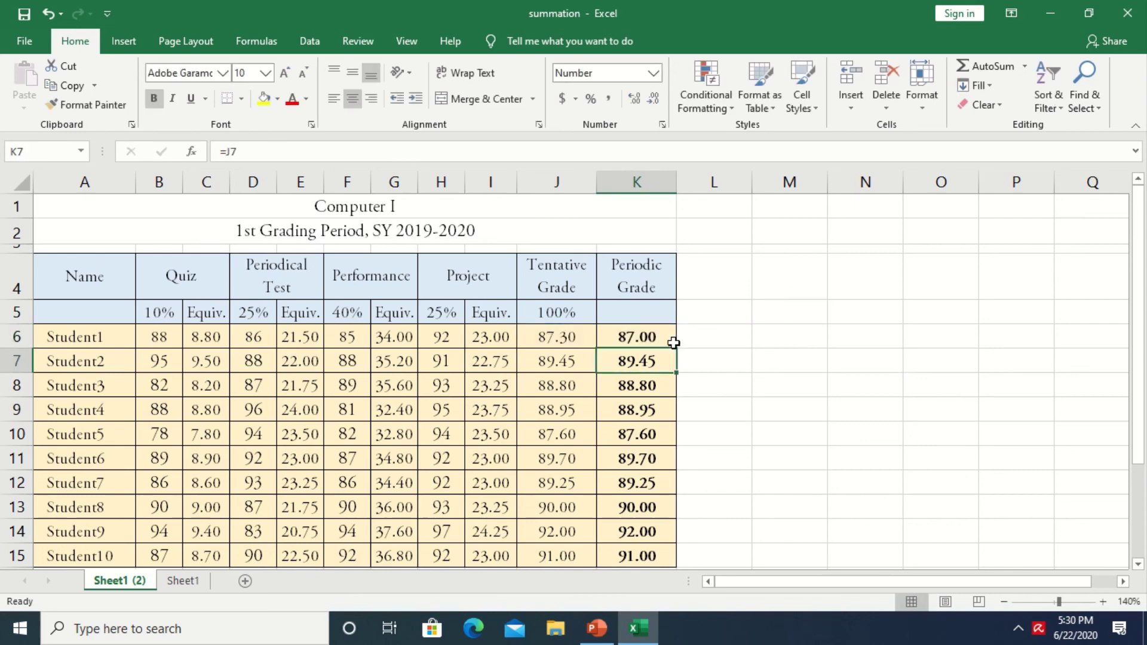
- Copy the rounding formula from K6 down to K15 and show the periodic grades with no decimal places
click(651, 337)
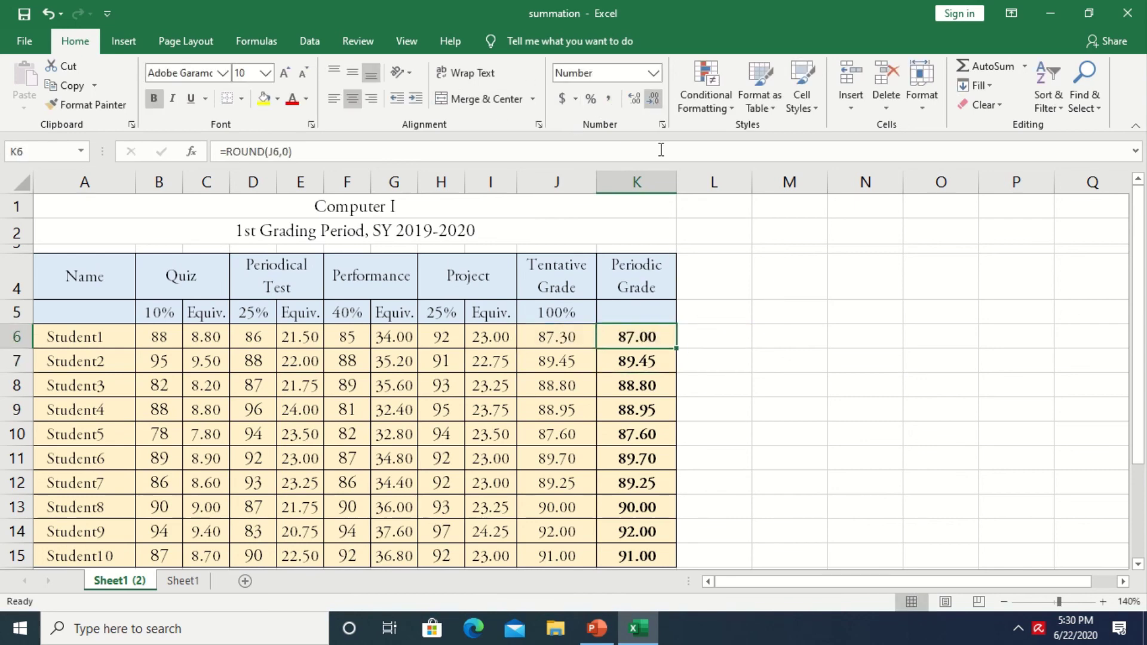
drag(677, 351, 656, 566)
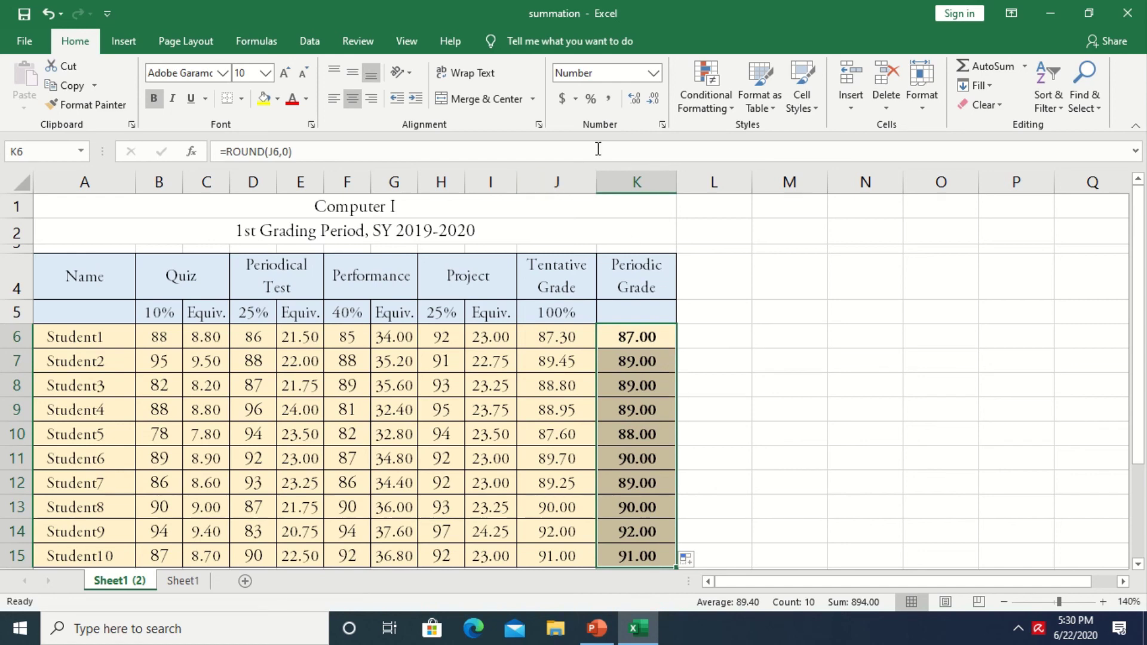
click(651, 101)
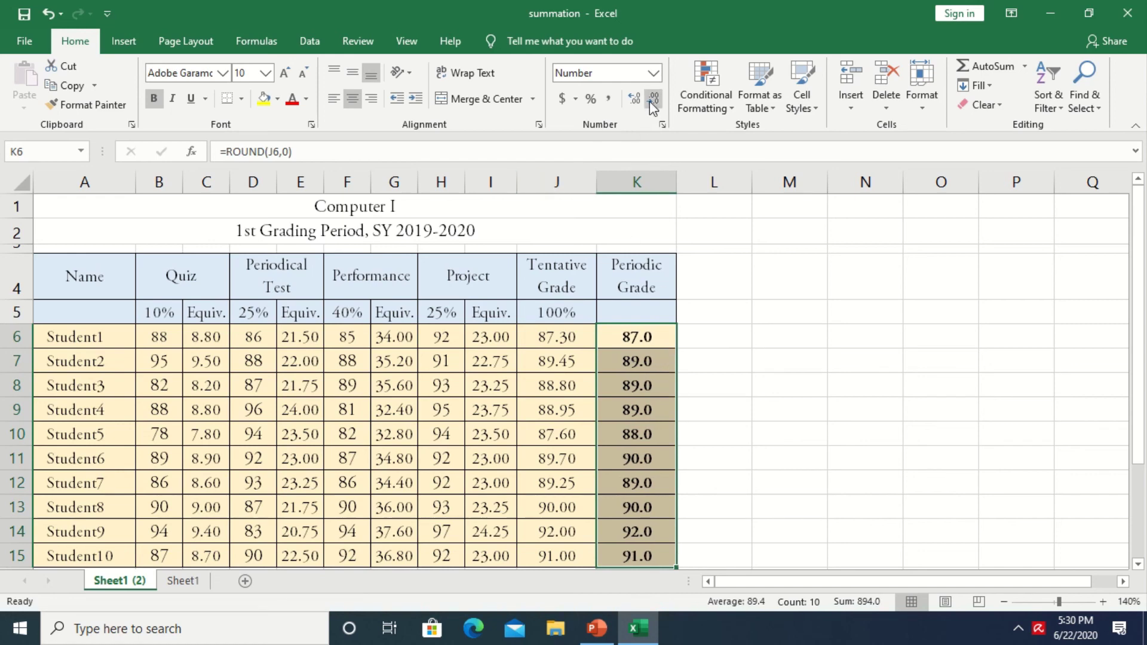
click(650, 102)
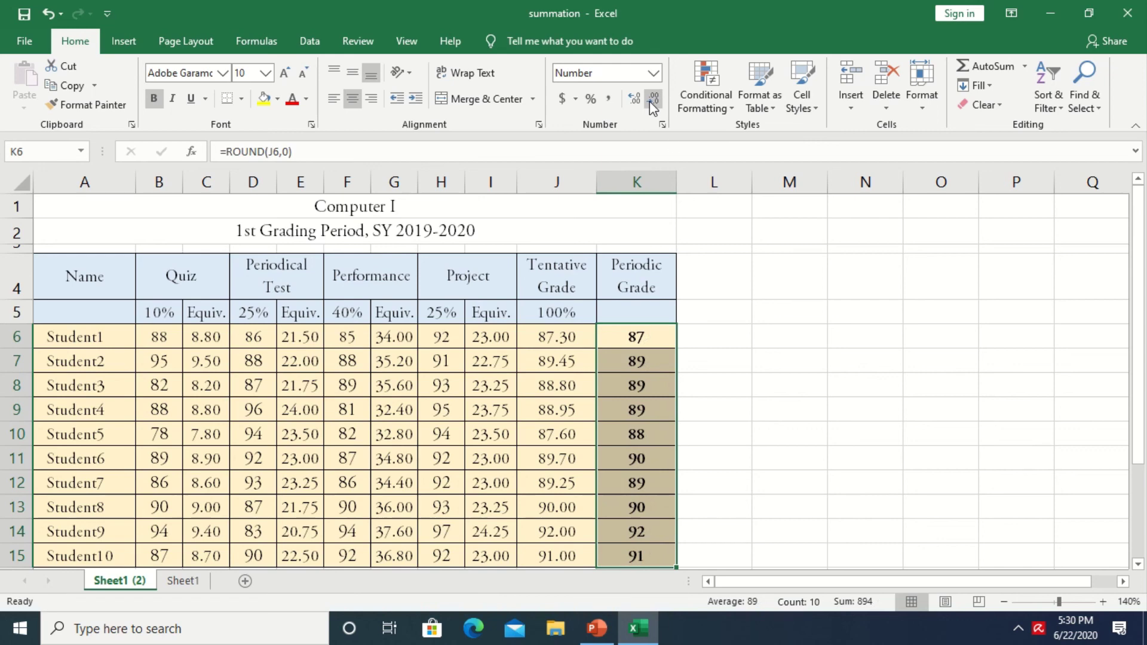
click(740, 306)
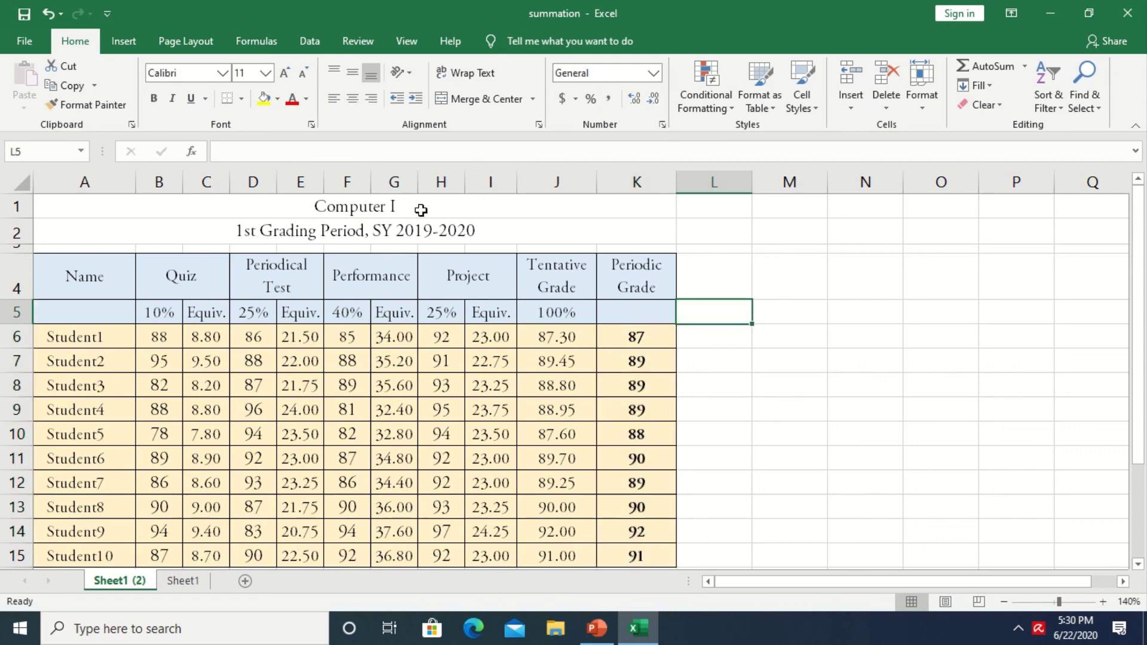